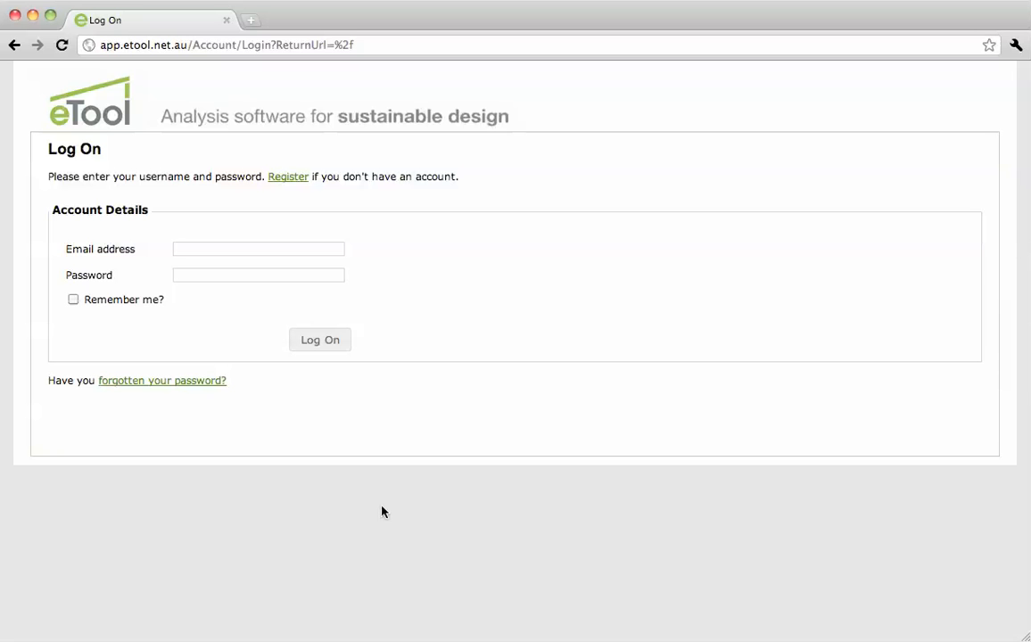
# Log on to the site with the training account's e-mail address and password.
pyautogui.click(257, 249)
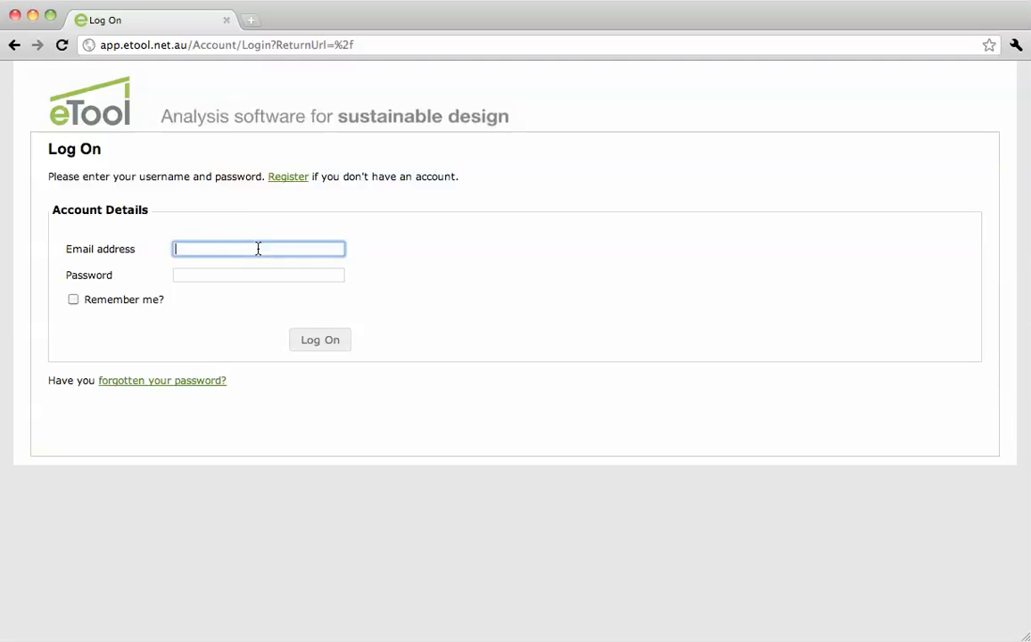
pyautogui.write('train')
pyautogui.press('Down')
pyautogui.press('Tab')
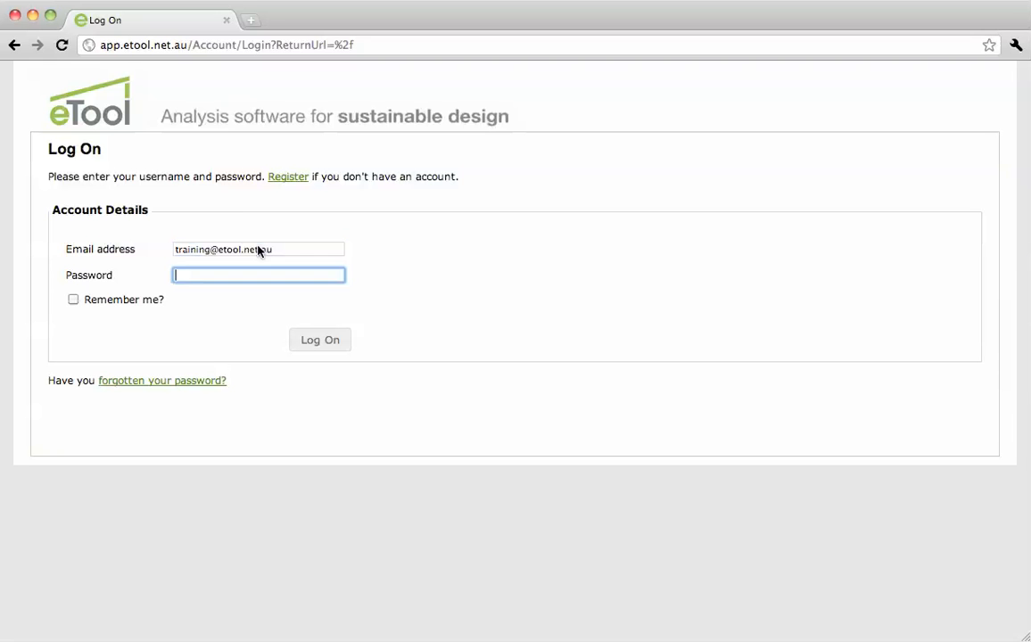
pyautogui.write('********')
pyautogui.press('Tab')
pyautogui.click(324, 345)
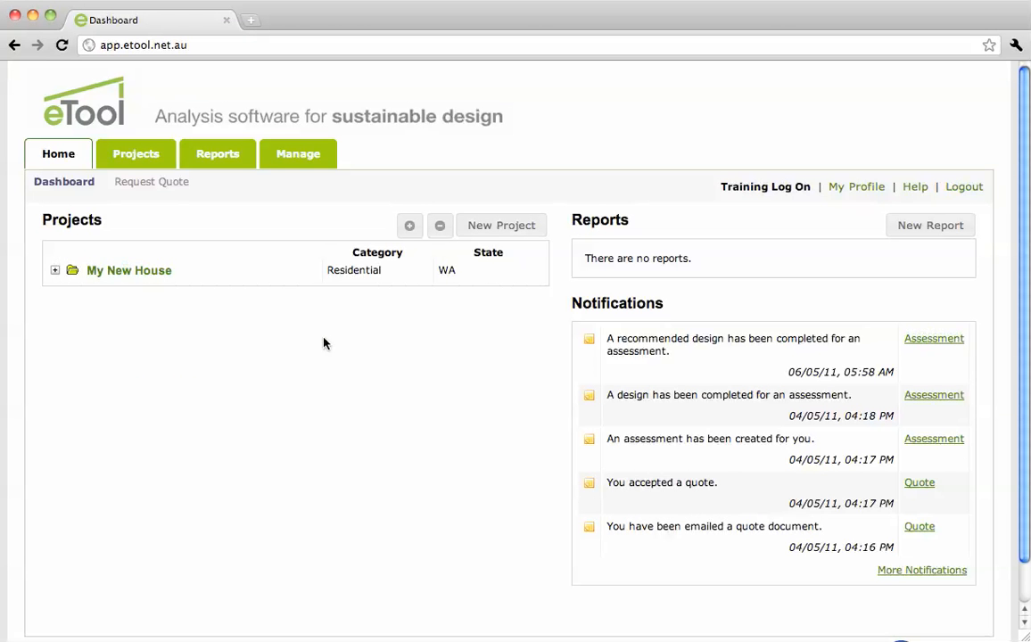
# Start a new project from the Projects page and name it "My New Project".
pyautogui.click(501, 227)
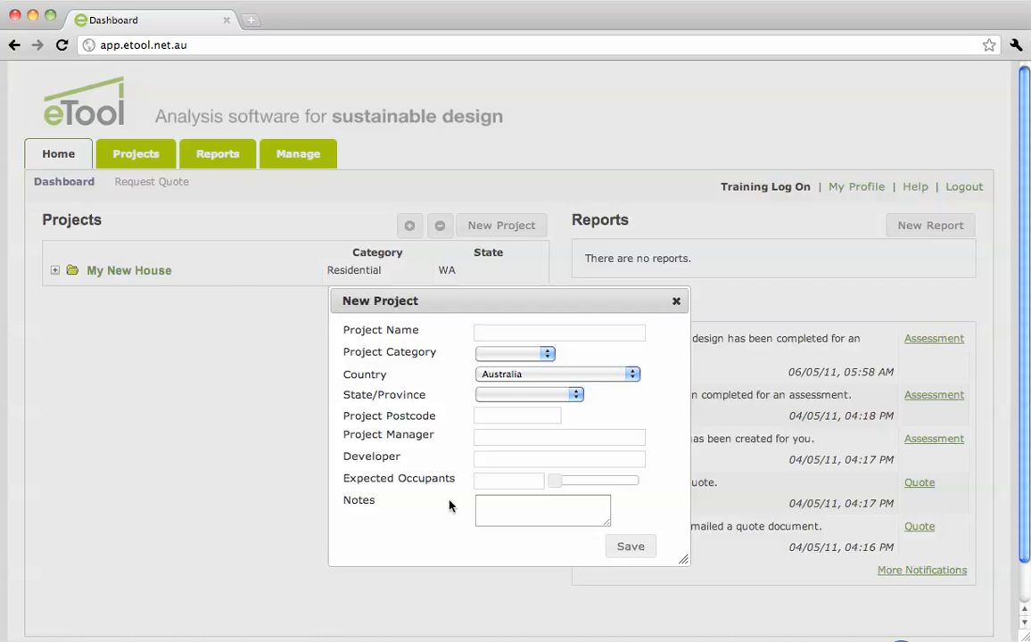
pyautogui.click(675, 303)
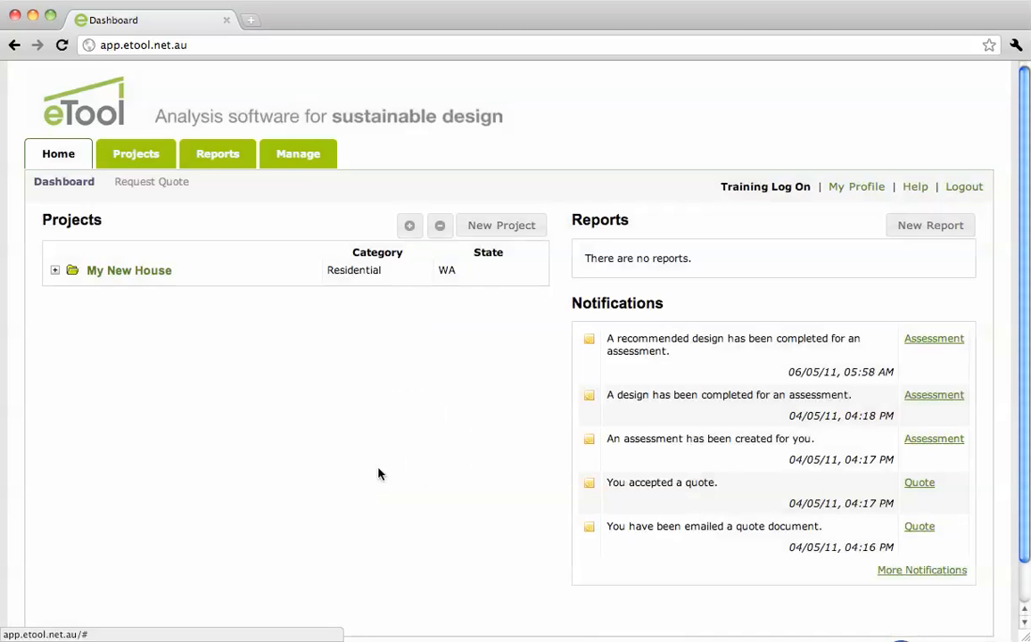
pyautogui.click(134, 156)
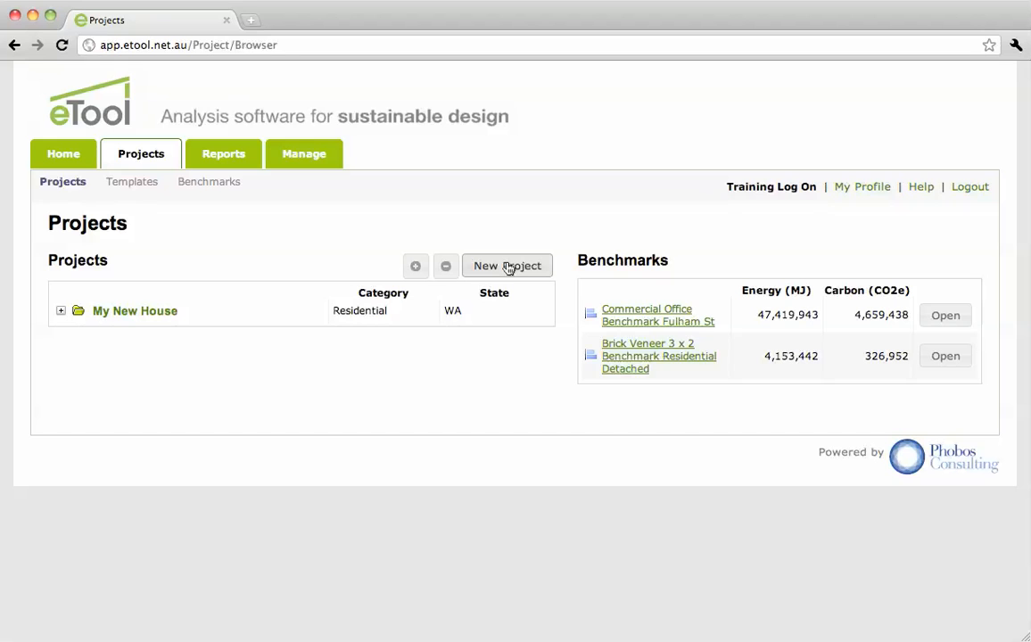
pyautogui.click(508, 266)
pyautogui.click(531, 323)
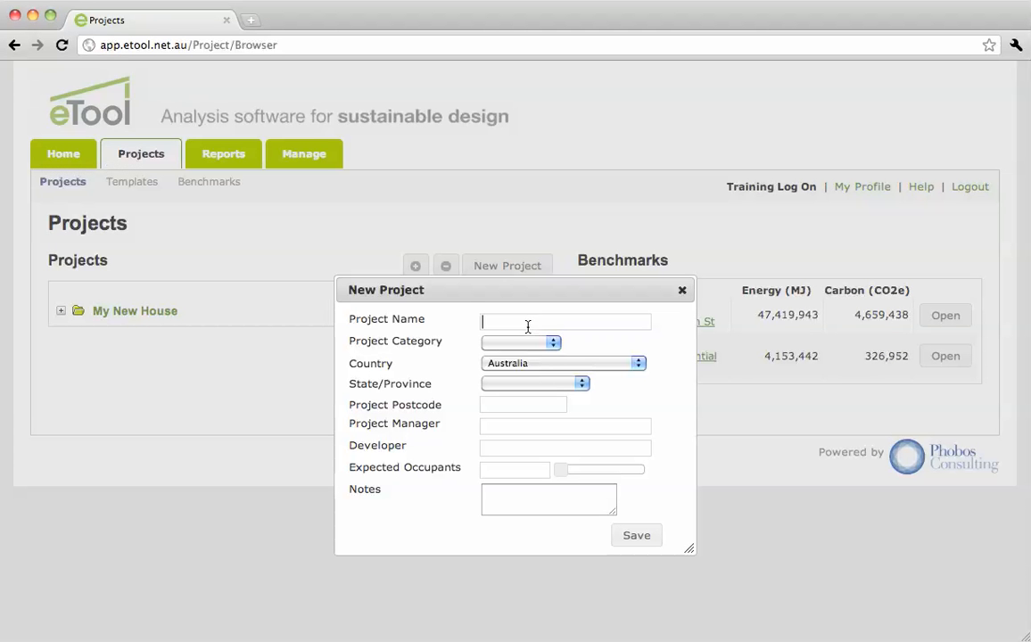
pyautogui.write('My ')
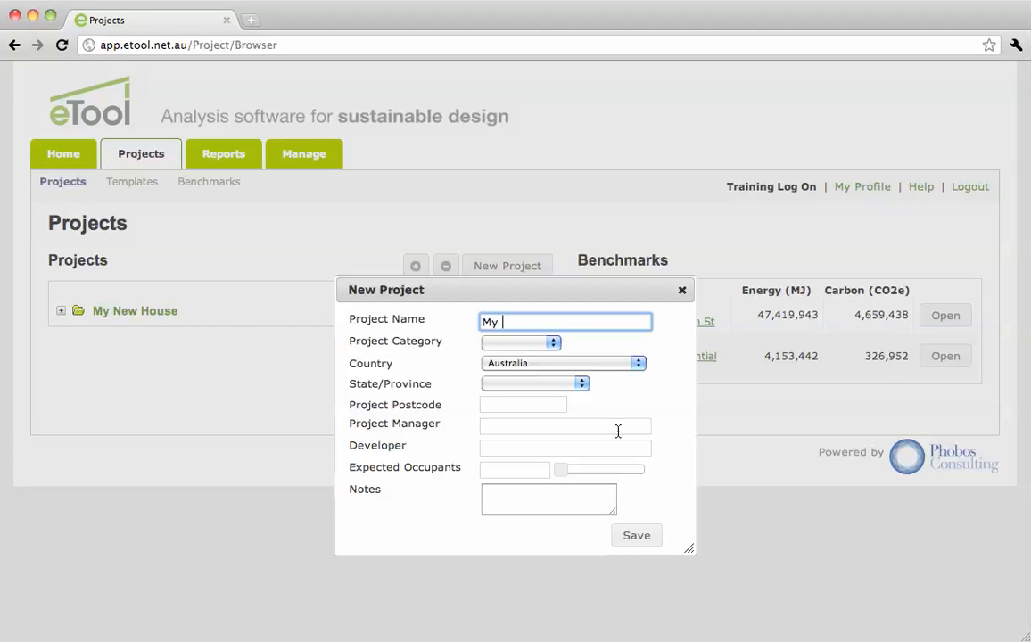
pyautogui.write('New Project')
pyautogui.press('Tab')
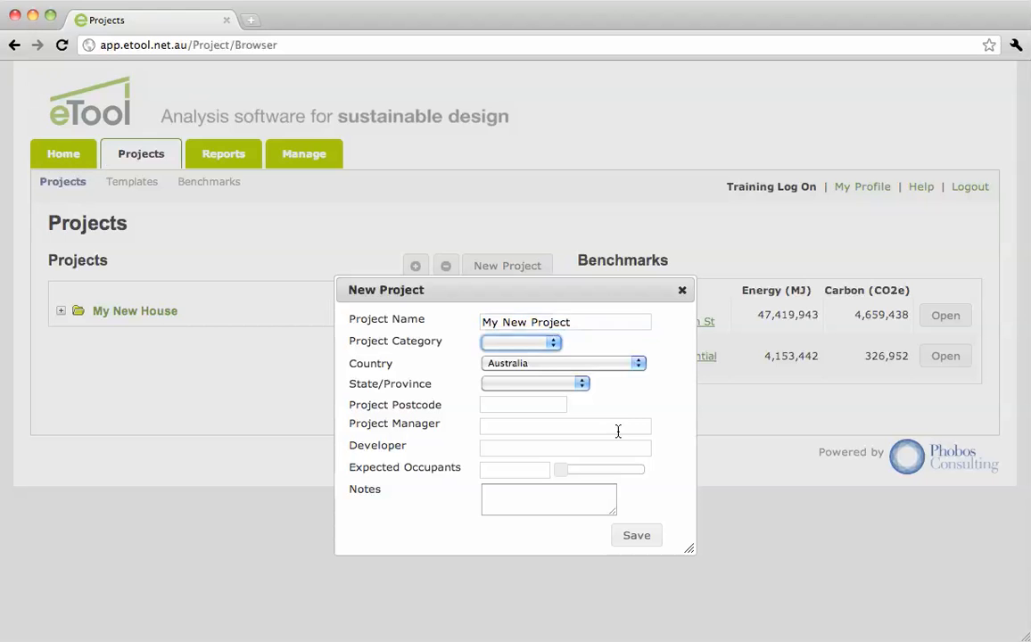
# Set the project category to Residential, the state to Western Australia and the postcode to 6019 - Scarborough.
pyautogui.click(534, 343)
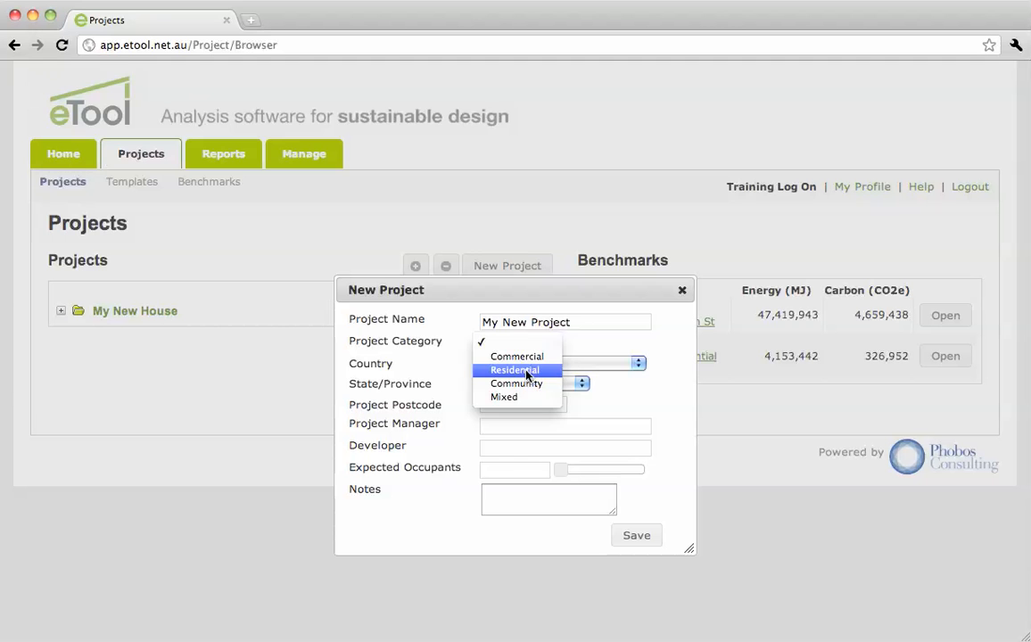
pyautogui.click(532, 370)
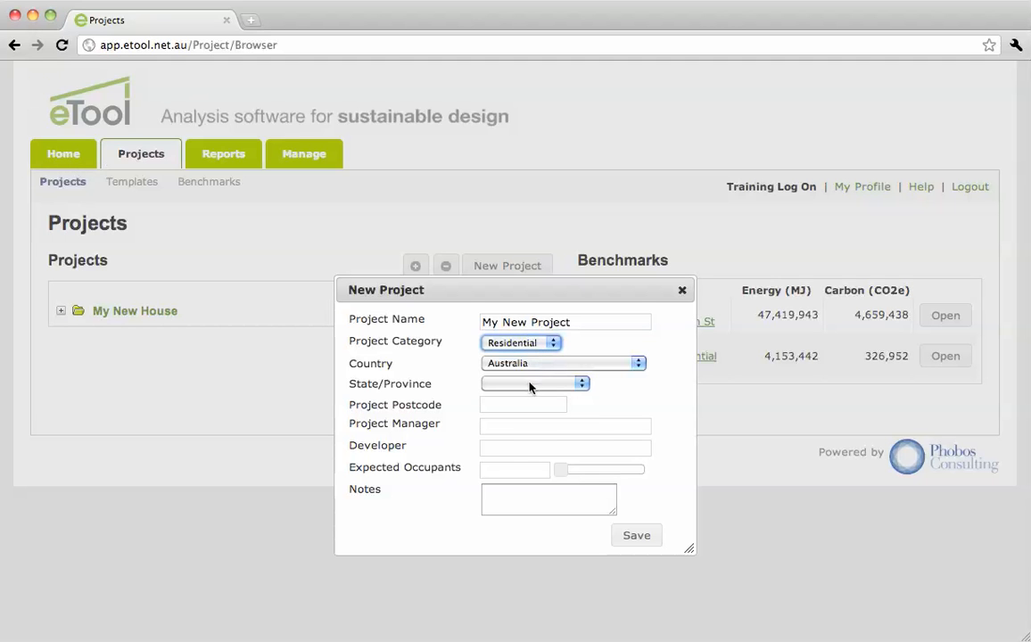
pyautogui.click(534, 385)
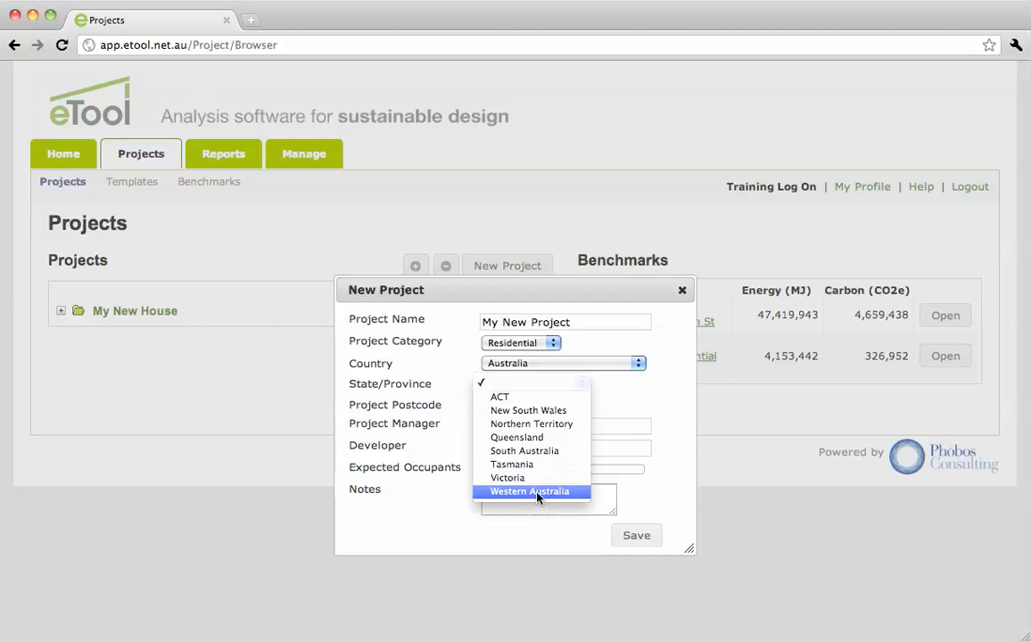
pyautogui.click(536, 494)
pyautogui.click(516, 405)
pyautogui.write('scar')
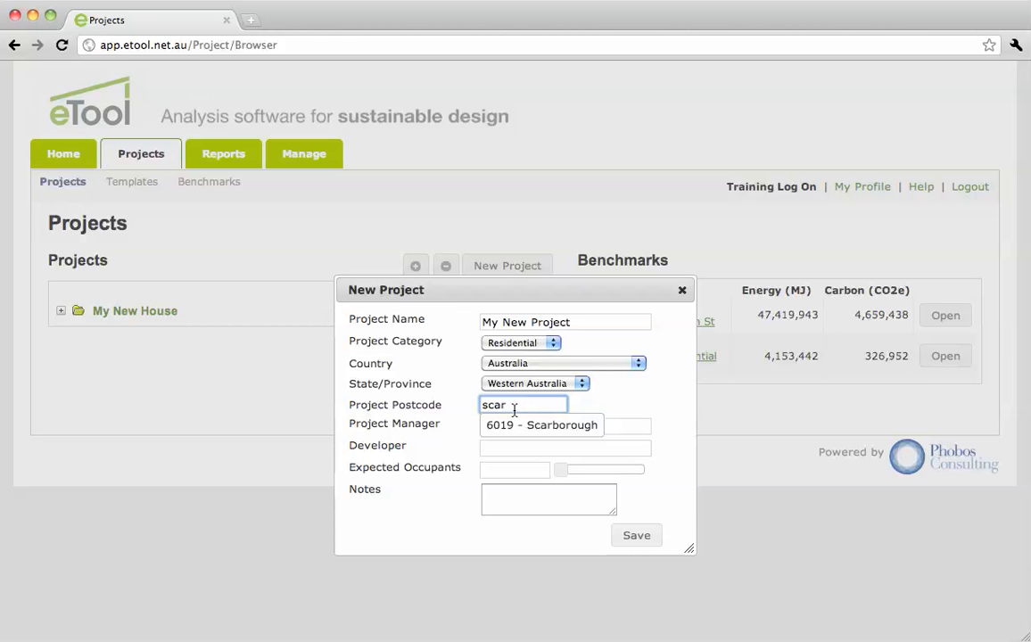
pyautogui.click(516, 426)
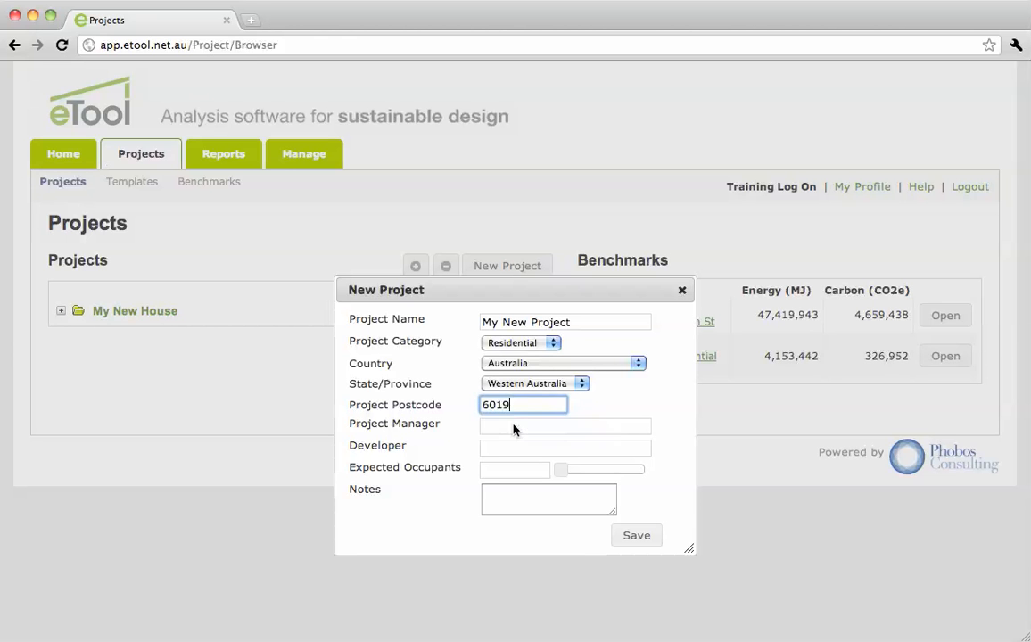
# Enter eTool as both the project manager and the developer of the new project.
pyautogui.click(511, 428)
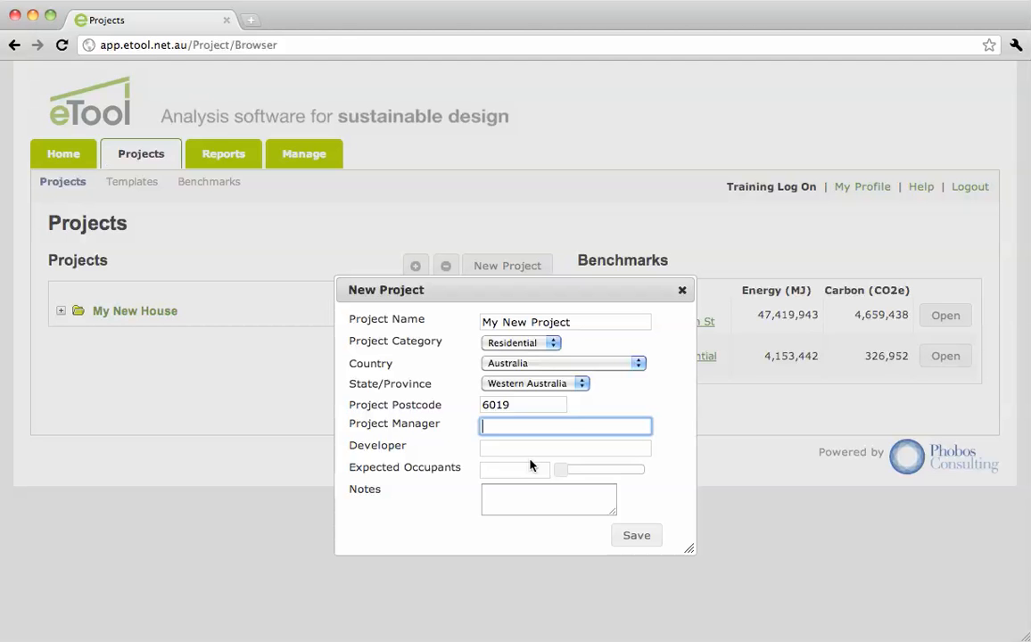
pyautogui.write('eTool')
pyautogui.press('Tab')
pyautogui.write('e')
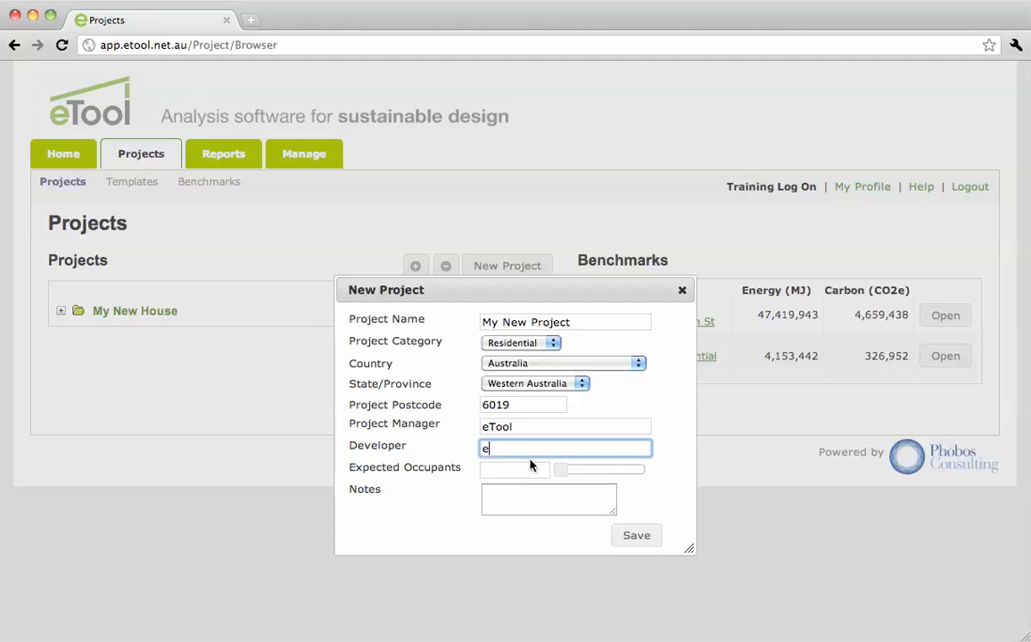
pyautogui.write('Tool')
pyautogui.press('Tab')
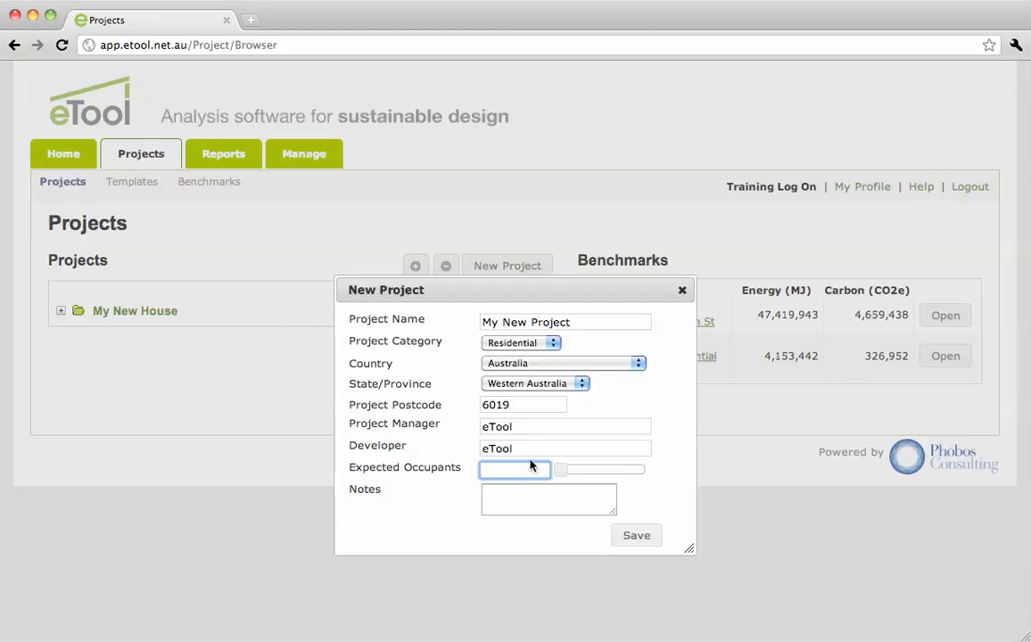
# Add the note "4 x 3 Bedroom Townhouses", set the expected occupants to 10 and save the new project.
pyautogui.click(516, 504)
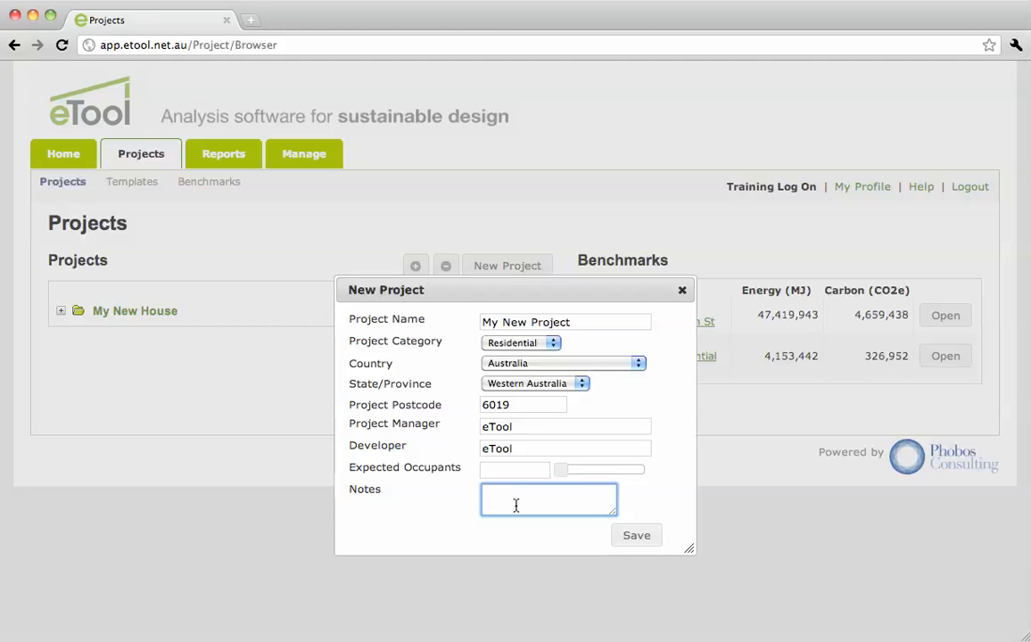
pyautogui.write('4 x 3 Bedro')
pyautogui.press('BackSpace')
pyautogui.write('oom Townhouses')
pyautogui.click(527, 469)
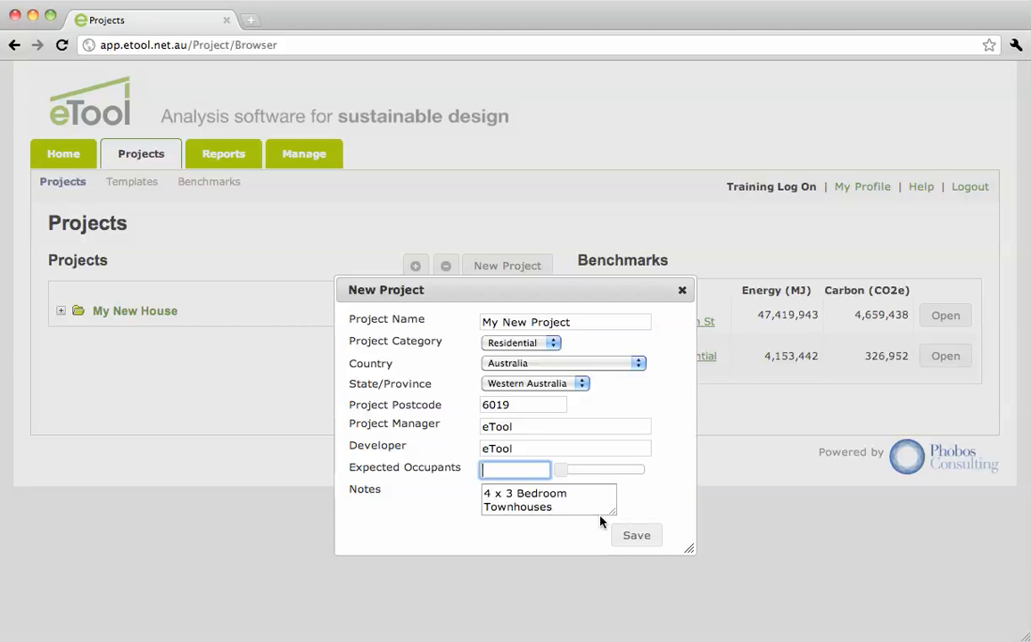
pyautogui.write('10')
pyautogui.press('Tab')
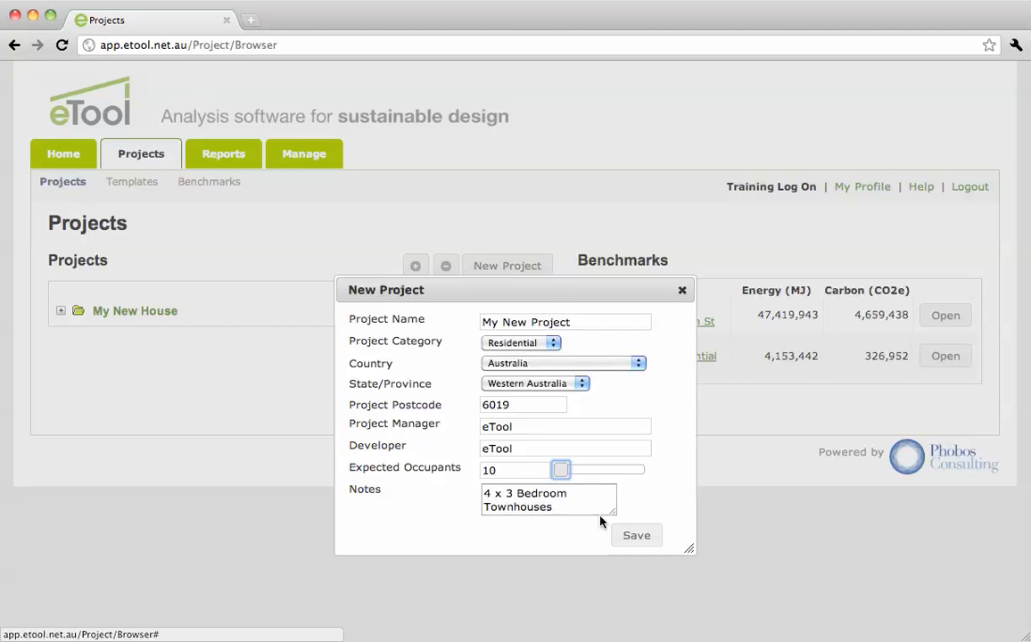
pyautogui.click(649, 535)
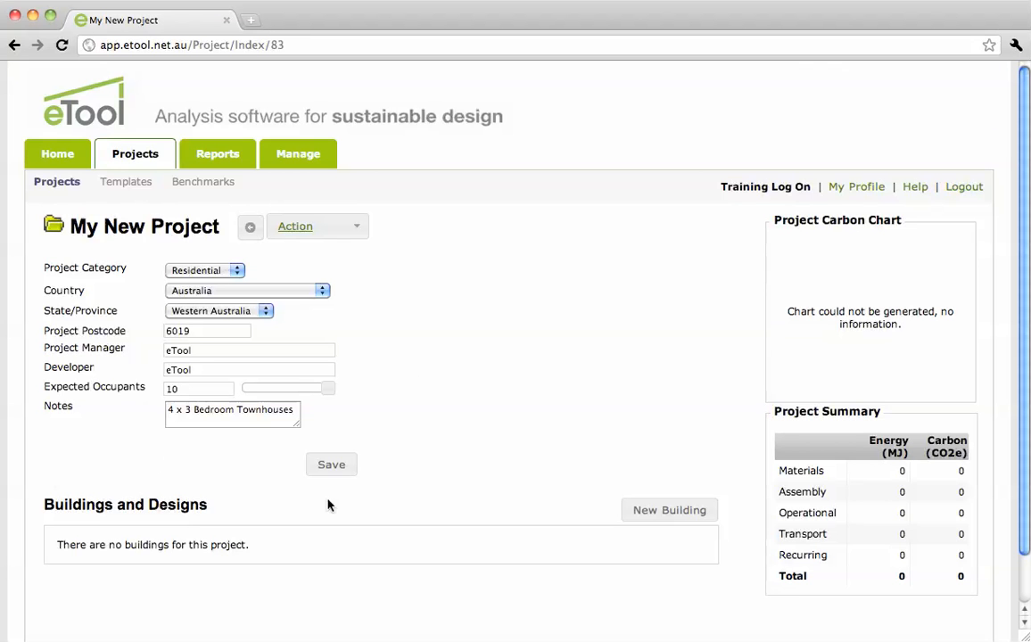
# Rename the project as "Older New Project".
pyautogui.click(237, 270)
pyautogui.click(236, 270)
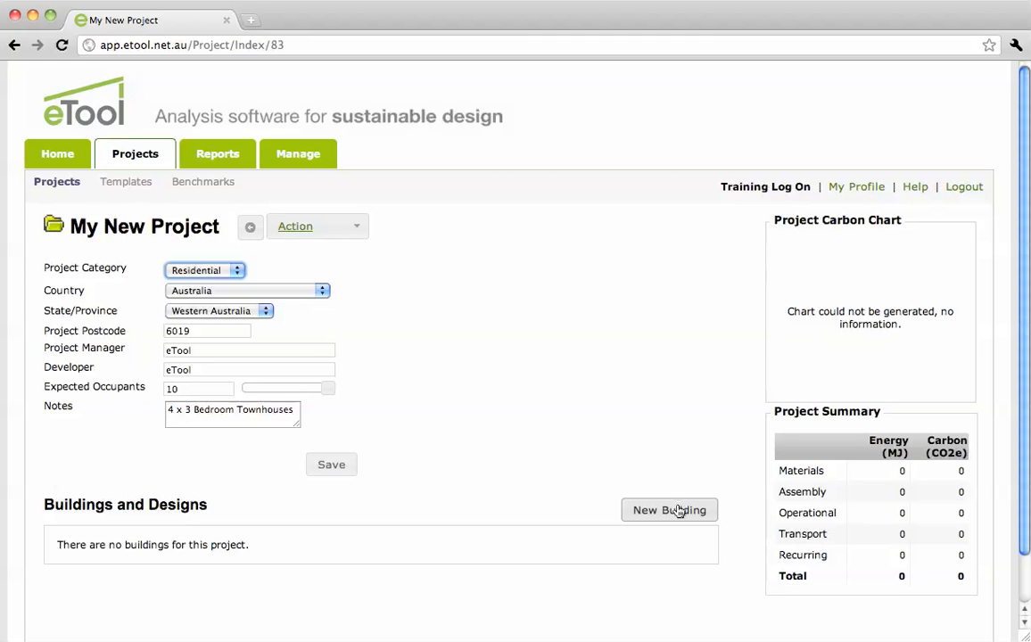
pyautogui.click(353, 227)
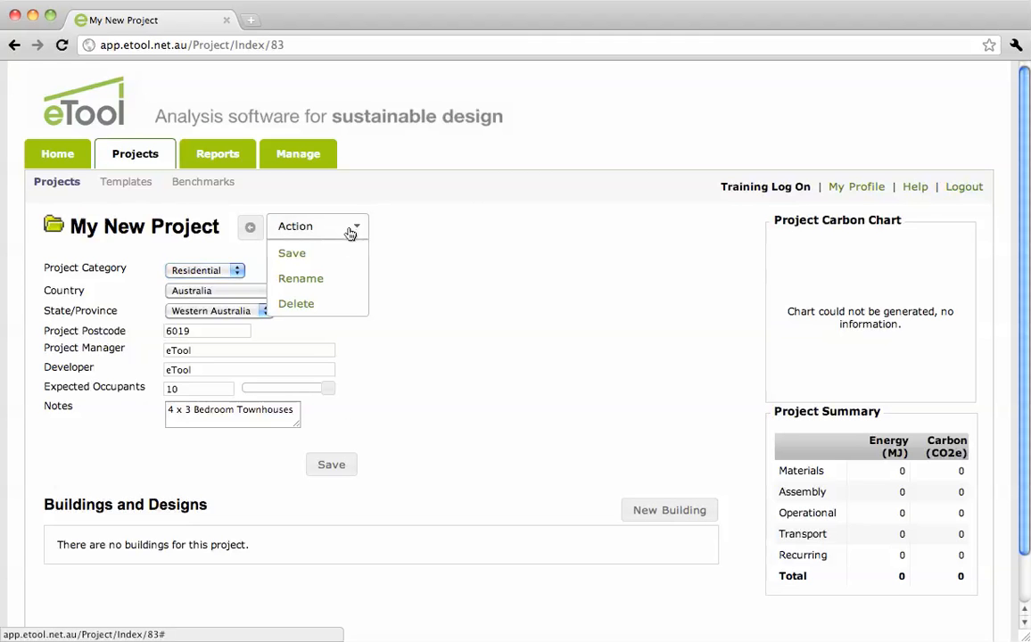
pyautogui.click(338, 282)
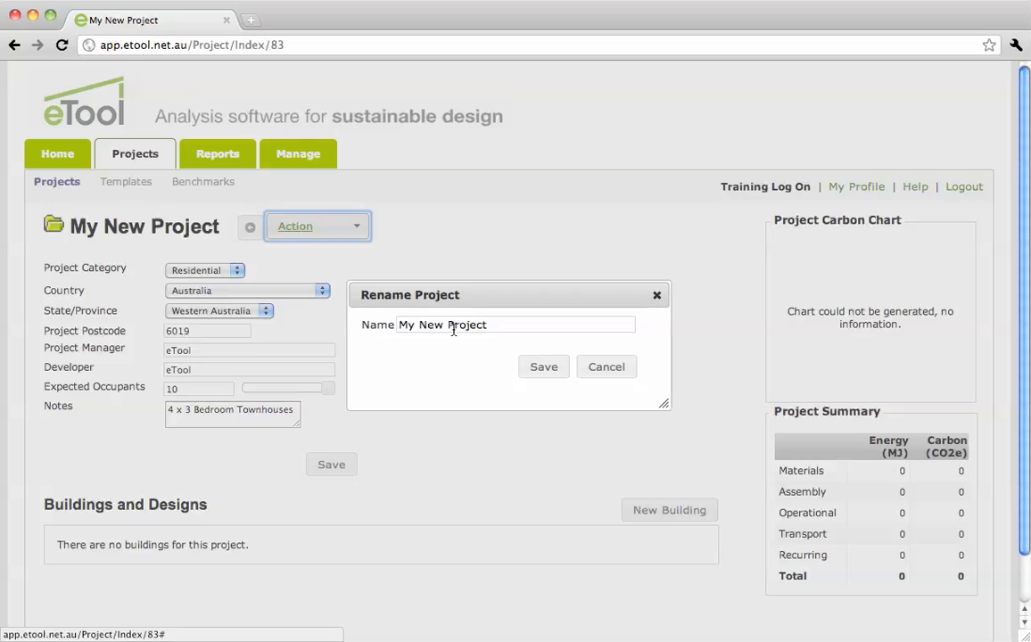
pyautogui.doubleClick(412, 326)
pyautogui.write('Older')
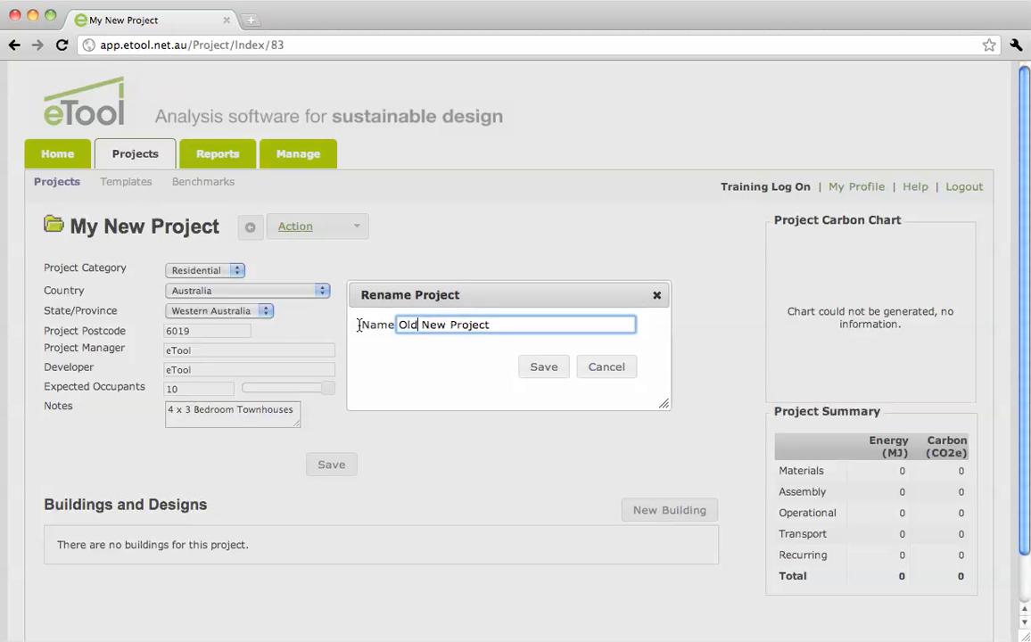
pyautogui.click(544, 367)
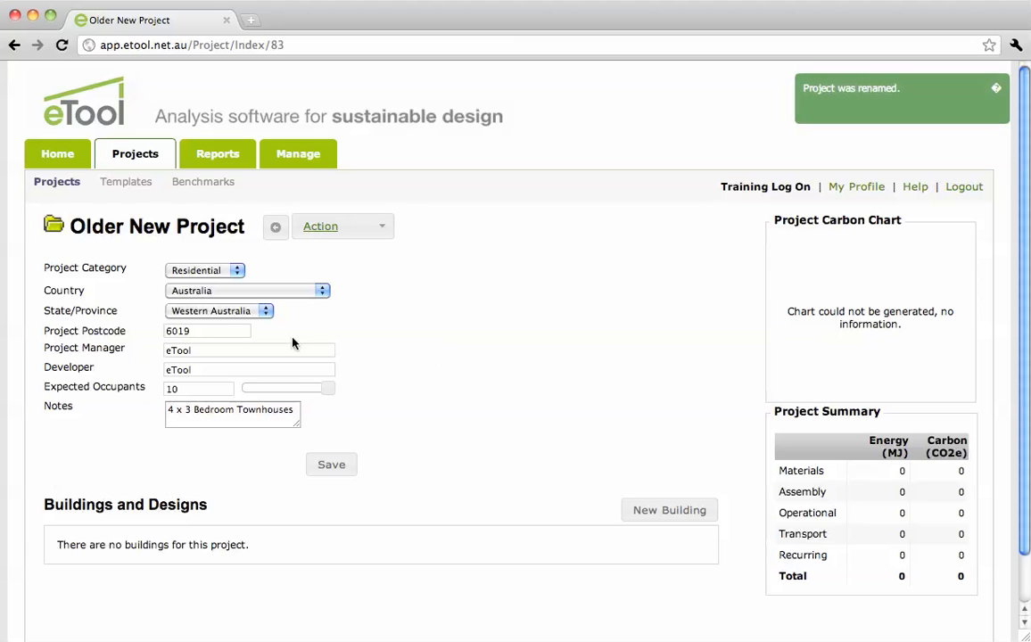
pyautogui.click(223, 351)
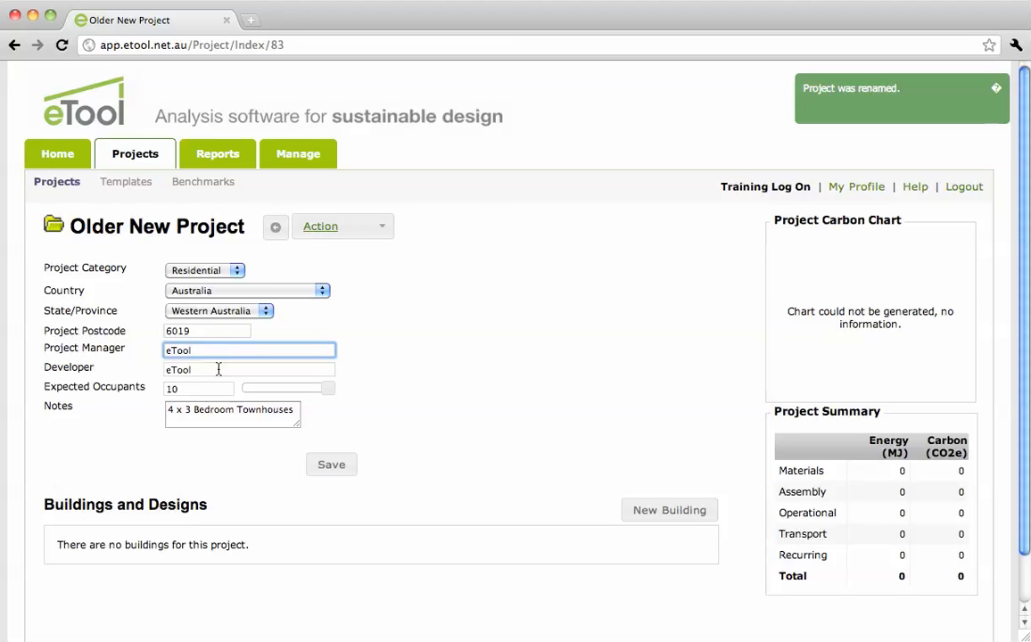
pyautogui.click(218, 369)
pyautogui.click(209, 332)
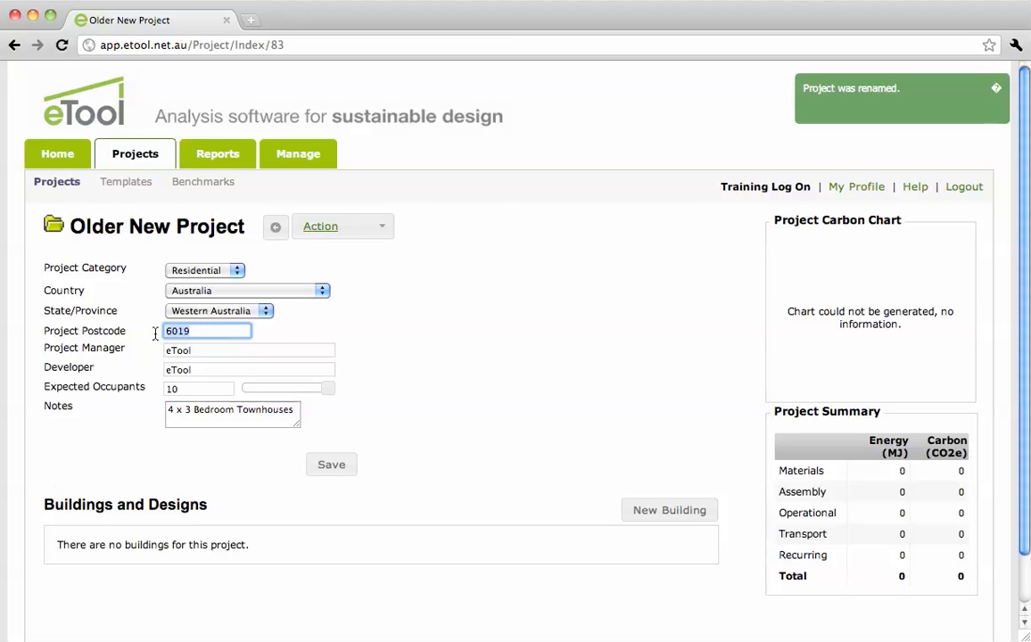
pyautogui.click(216, 351)
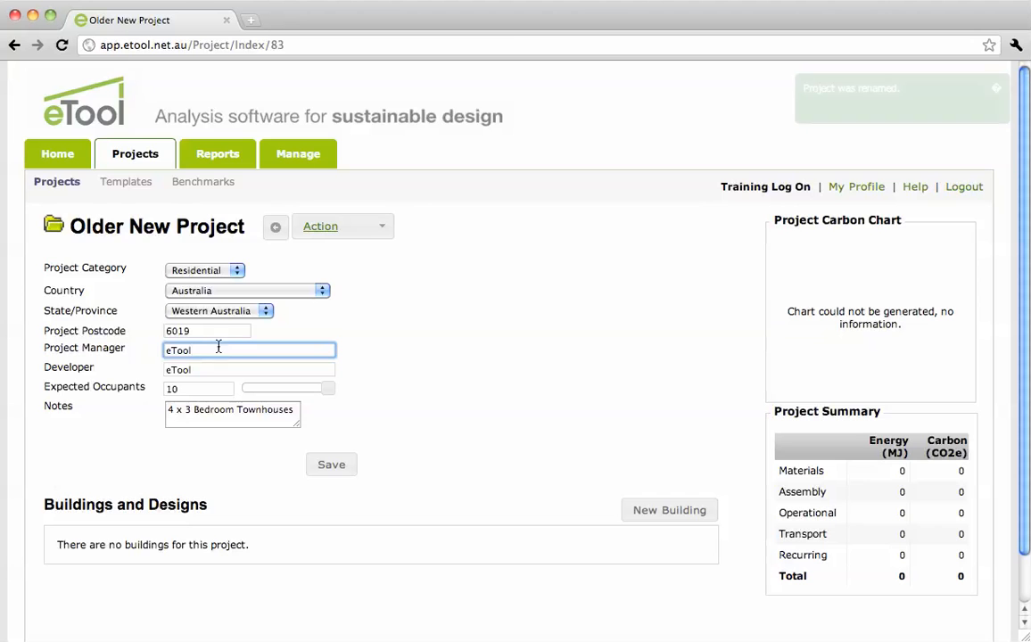
# Open the Brick Veneer 3 x 2 Clone design under the Residential Detached building of the My New House project.
pyautogui.click(59, 182)
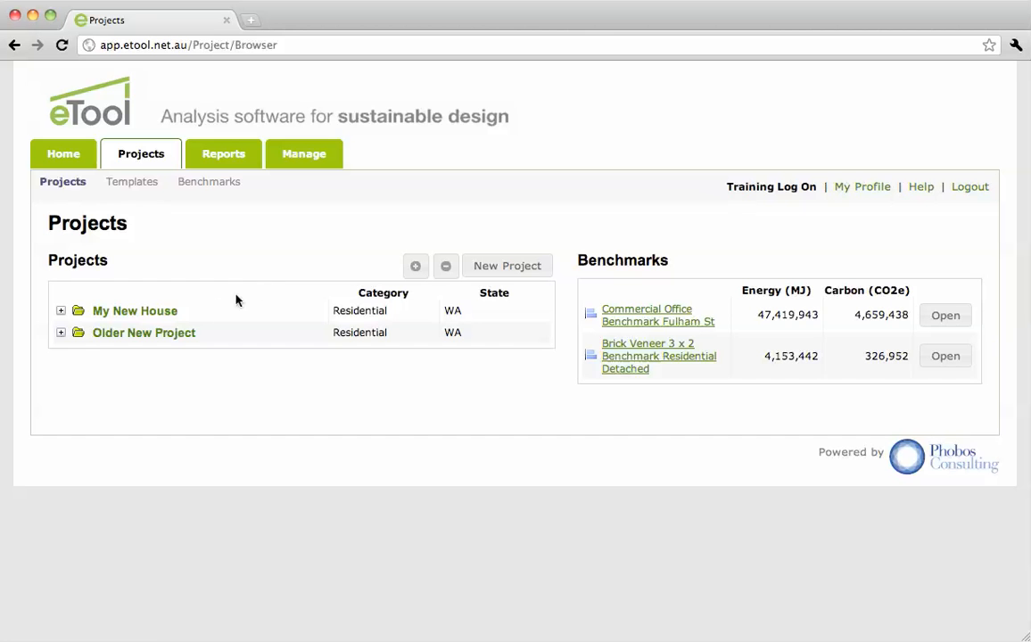
pyautogui.click(59, 313)
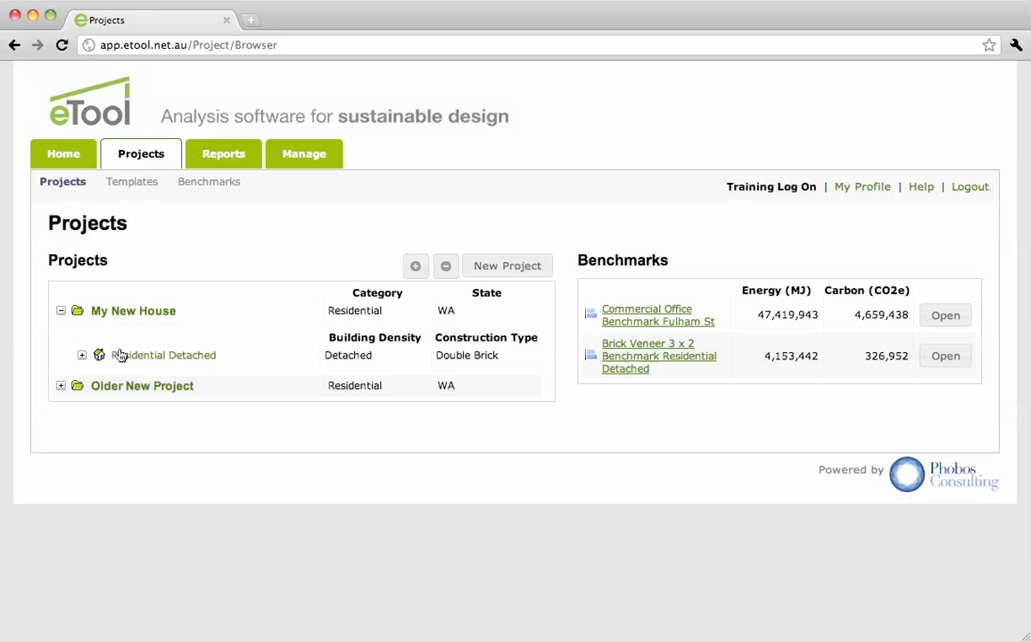
pyautogui.click(84, 355)
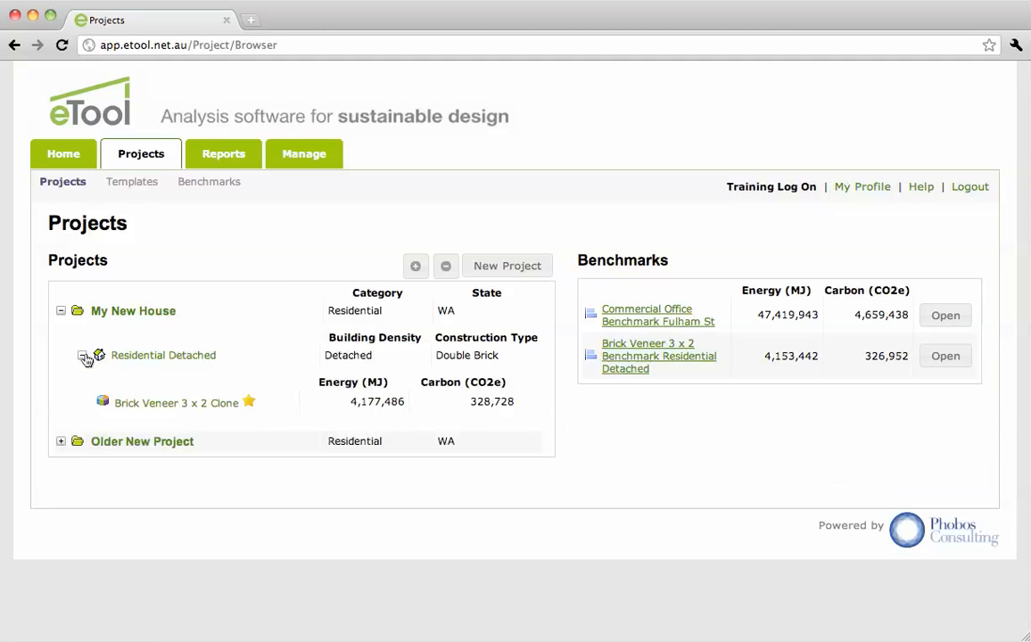
pyautogui.click(165, 403)
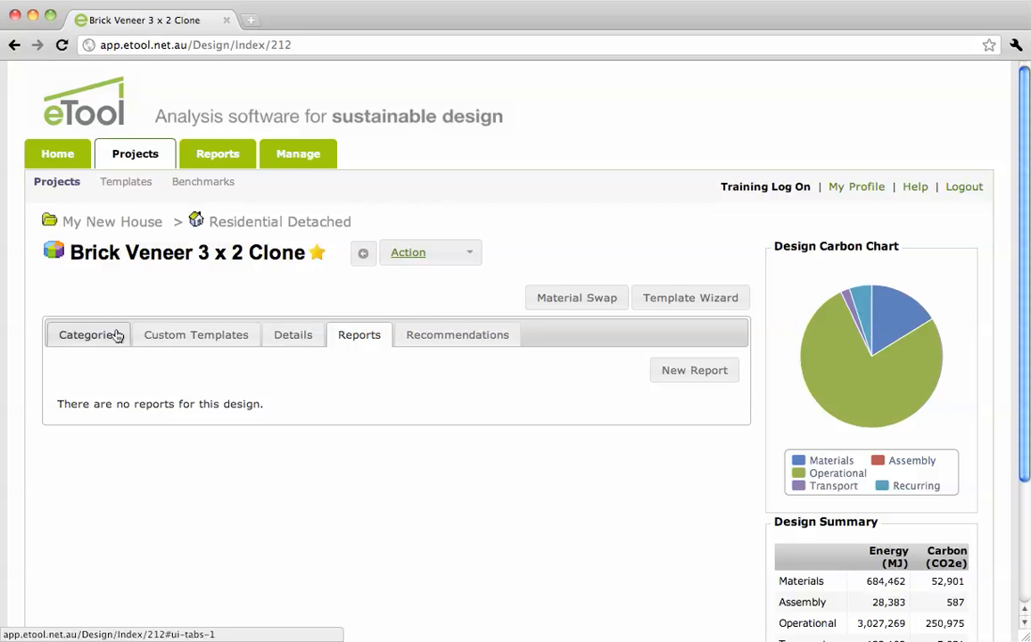
# Examine the design's breakdown by category and open its Foundations details.
pyautogui.click(118, 336)
pyautogui.scroll(-5, 267, 357)
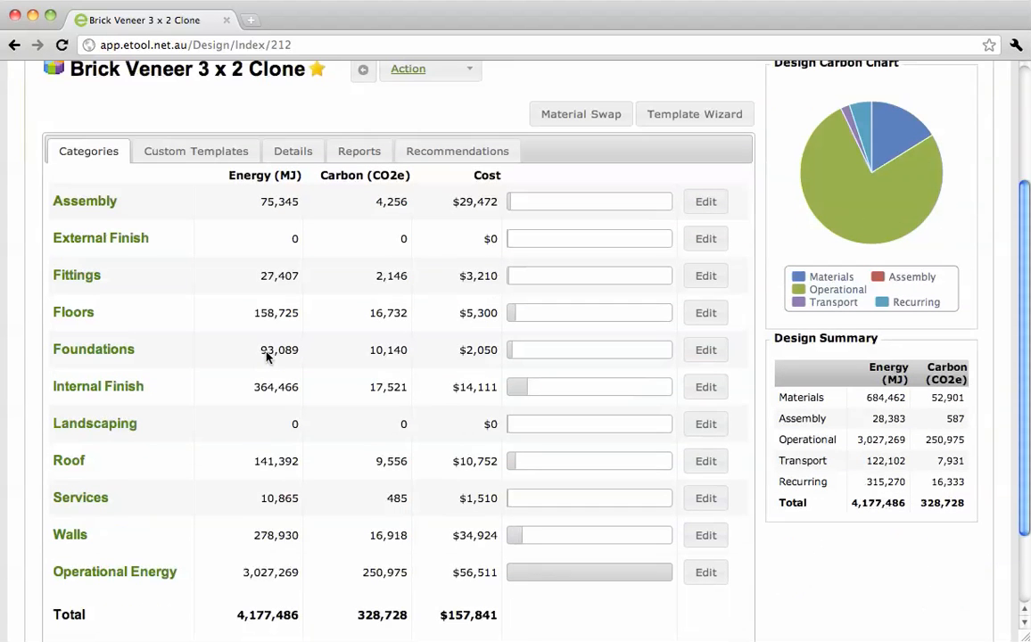
pyautogui.click(96, 350)
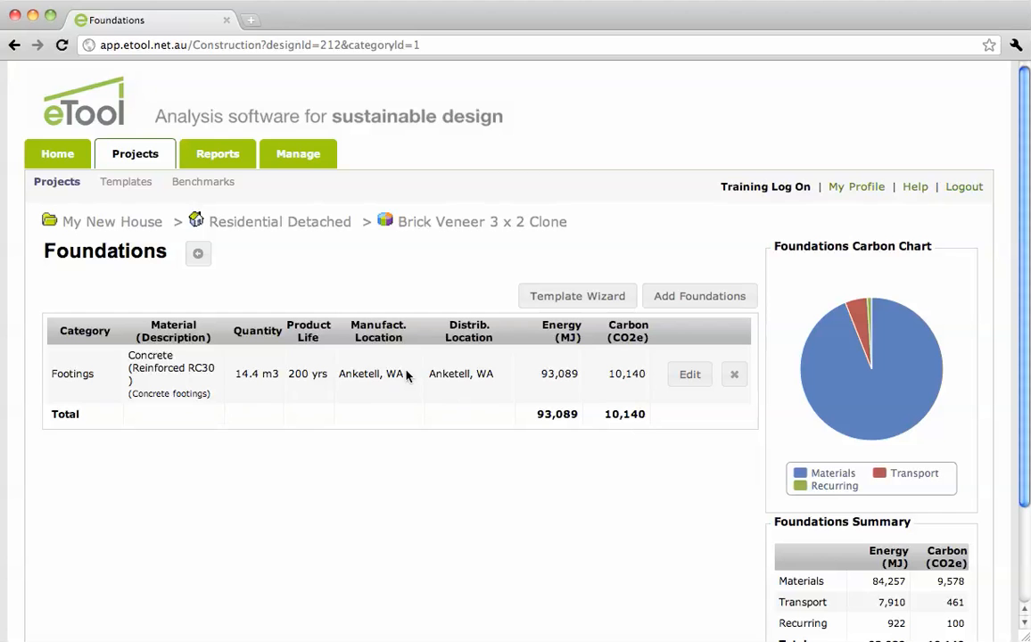
# Set the footings' manufacturer postcode to 6167 - Kwinana Town, save the entry and return to the My New House project.
pyautogui.moveTo(406, 375); pyautogui.dragTo(339, 376)
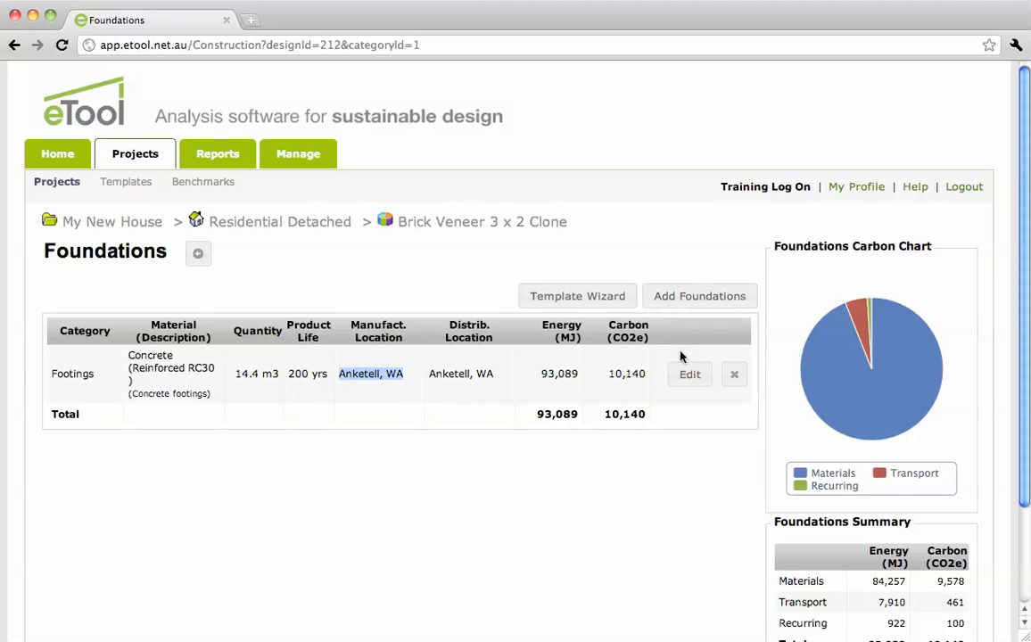
pyautogui.click(682, 374)
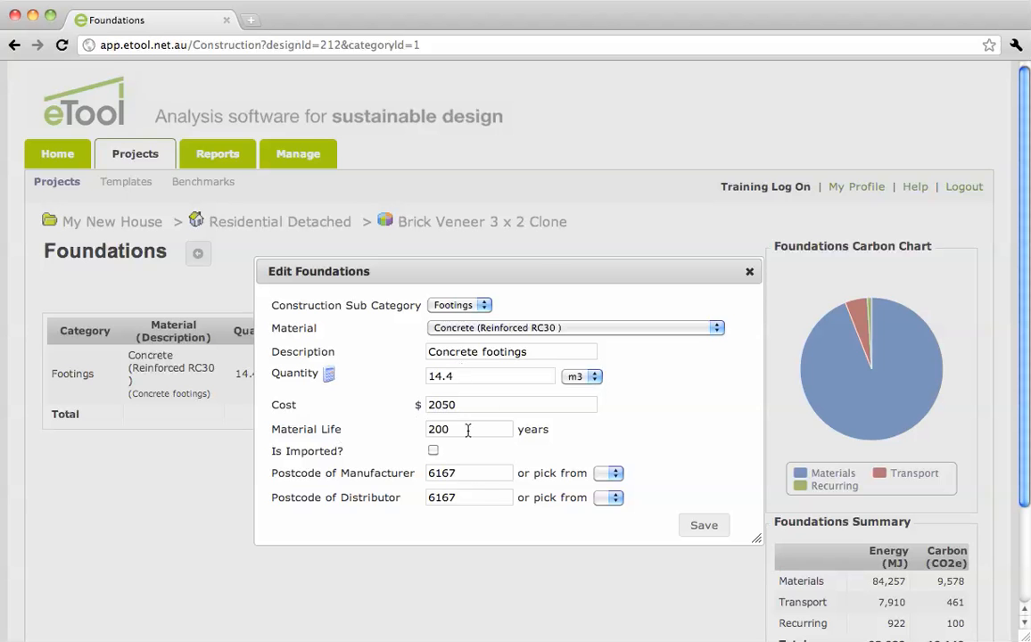
pyautogui.moveTo(469, 477); pyautogui.dragTo(377, 473)
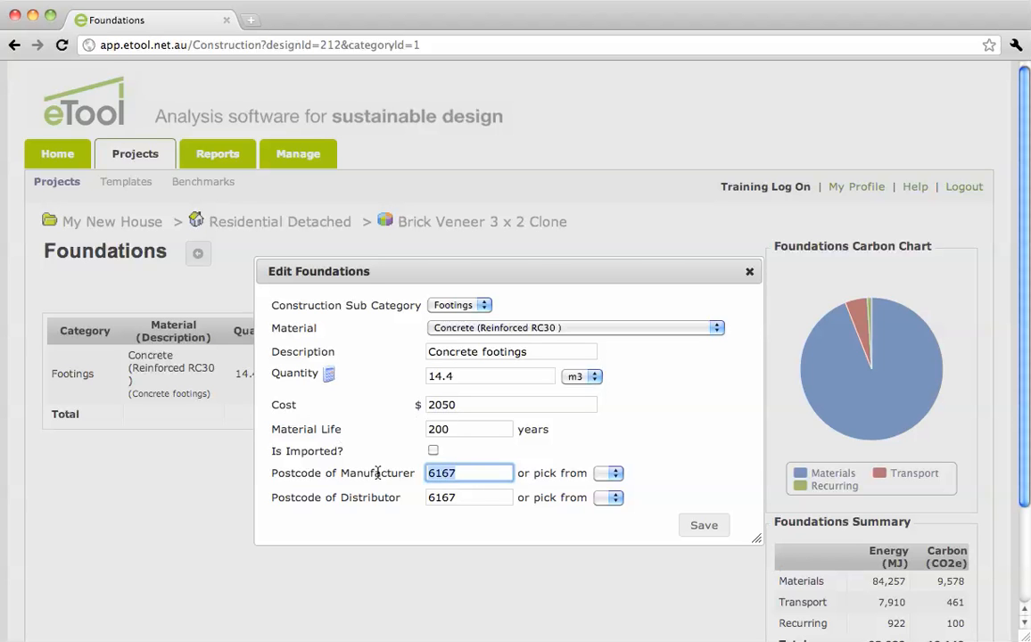
pyautogui.write('kwin')
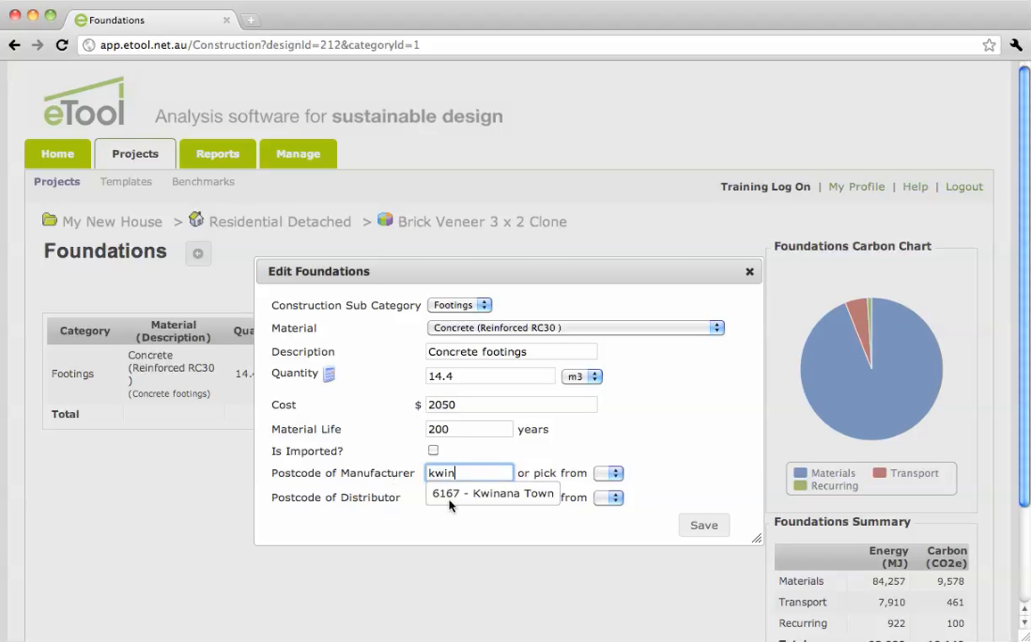
pyautogui.click(477, 495)
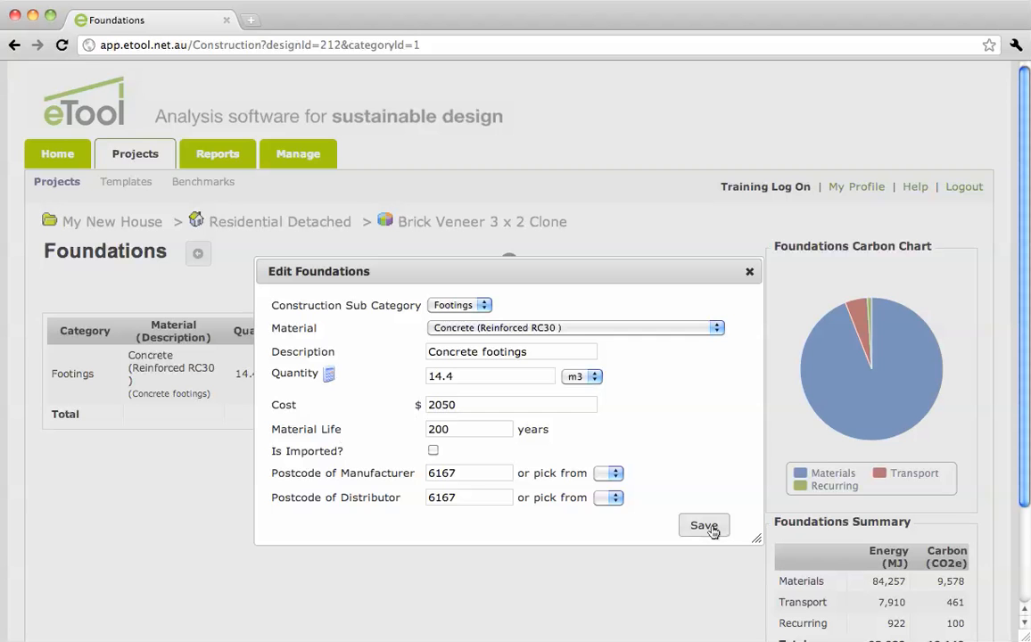
pyautogui.click(713, 528)
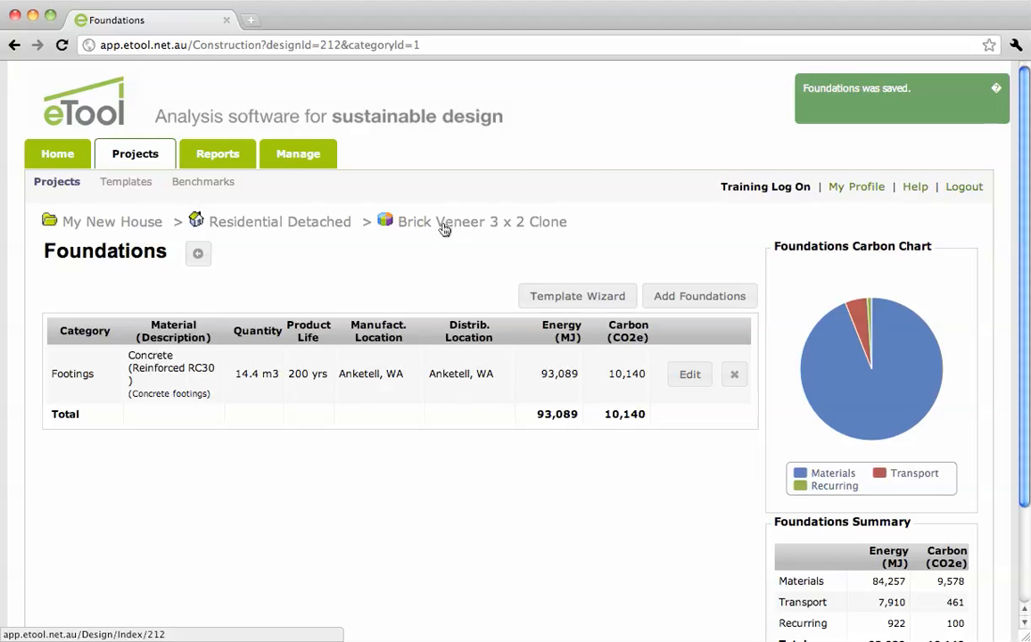
pyautogui.click(110, 221)
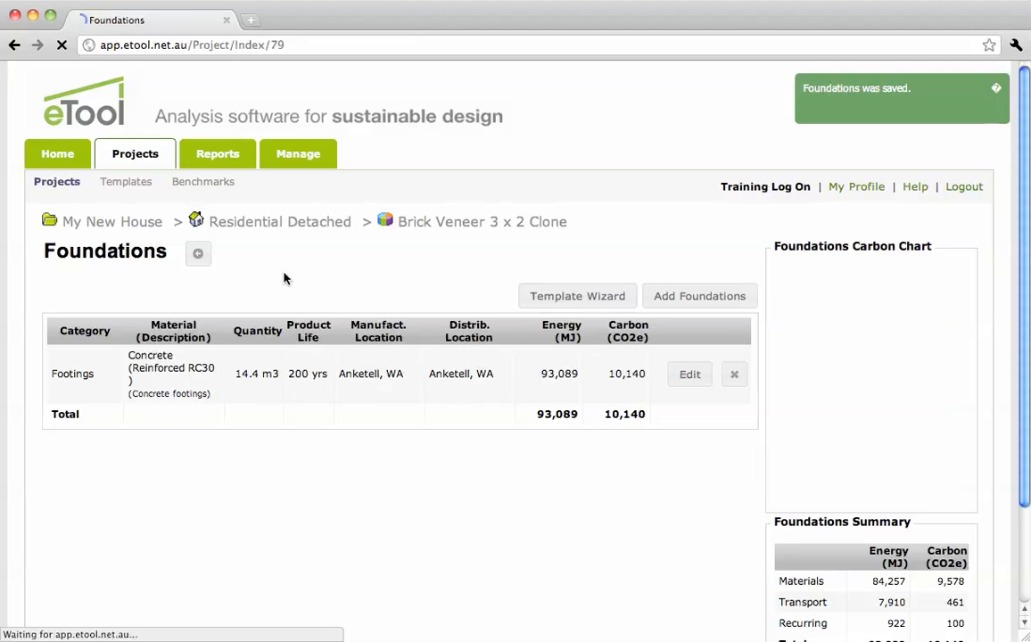
# Set the project postcode to 6714 - Karratha, save the project and examine the transport share in the carbon chart and summary.
pyautogui.moveTo(207, 331); pyautogui.dragTo(159, 331)
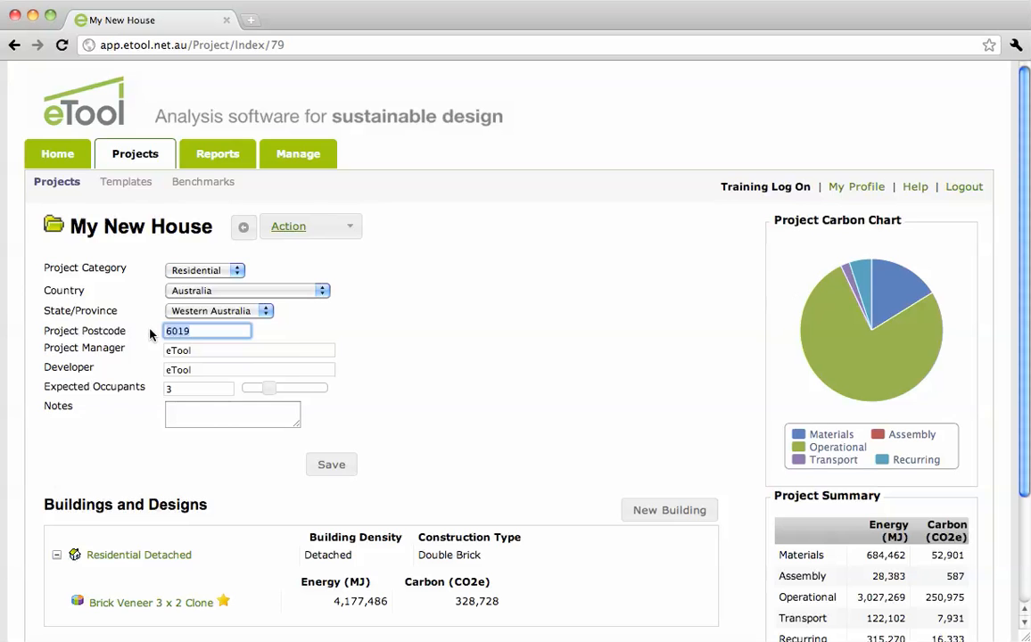
pyautogui.write('karatha')
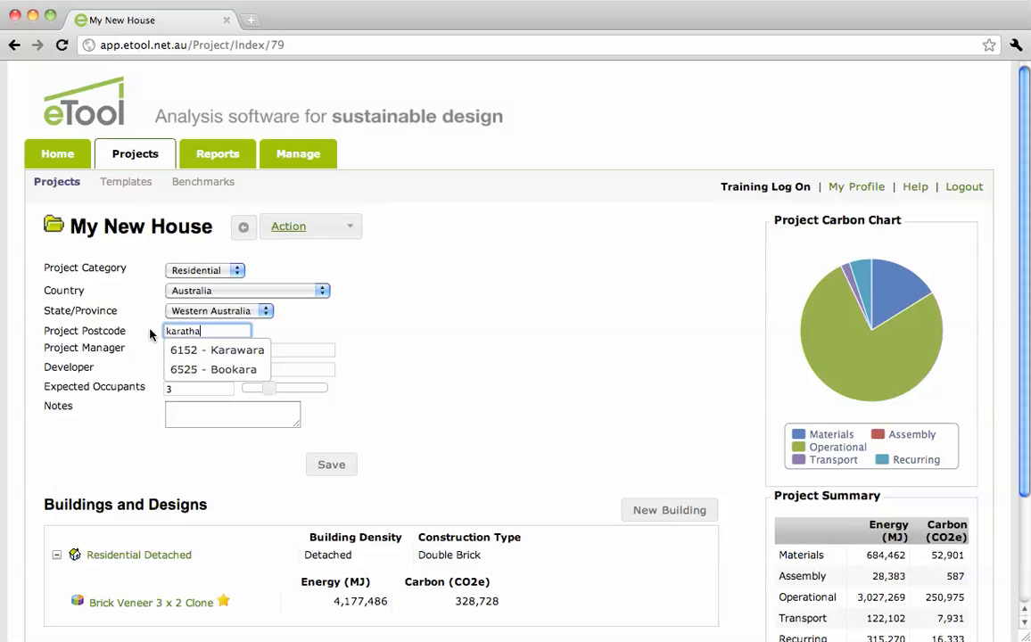
pyautogui.press('BackSpace')
pyautogui.press('BackSpace')
pyautogui.press('BackSpace')
pyautogui.press('BackSpace')
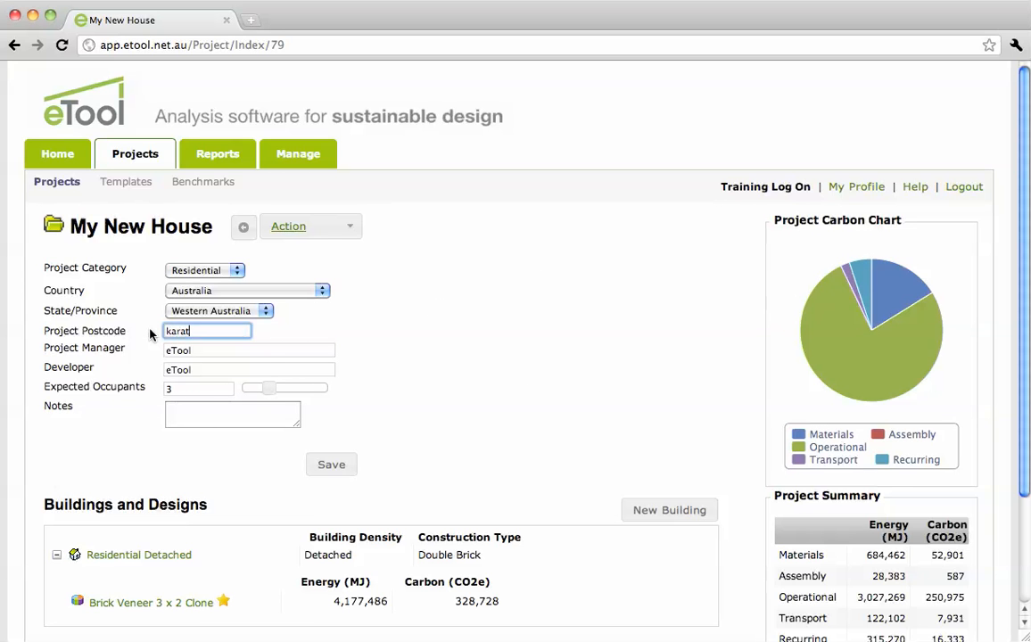
pyautogui.write('ra')
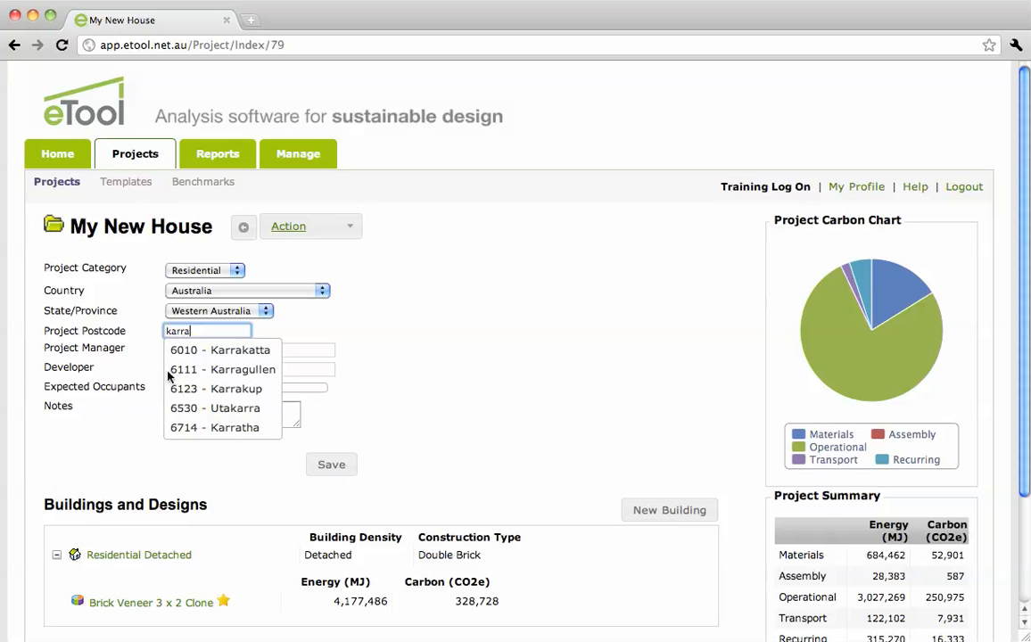
pyautogui.click(223, 427)
pyautogui.click(230, 353)
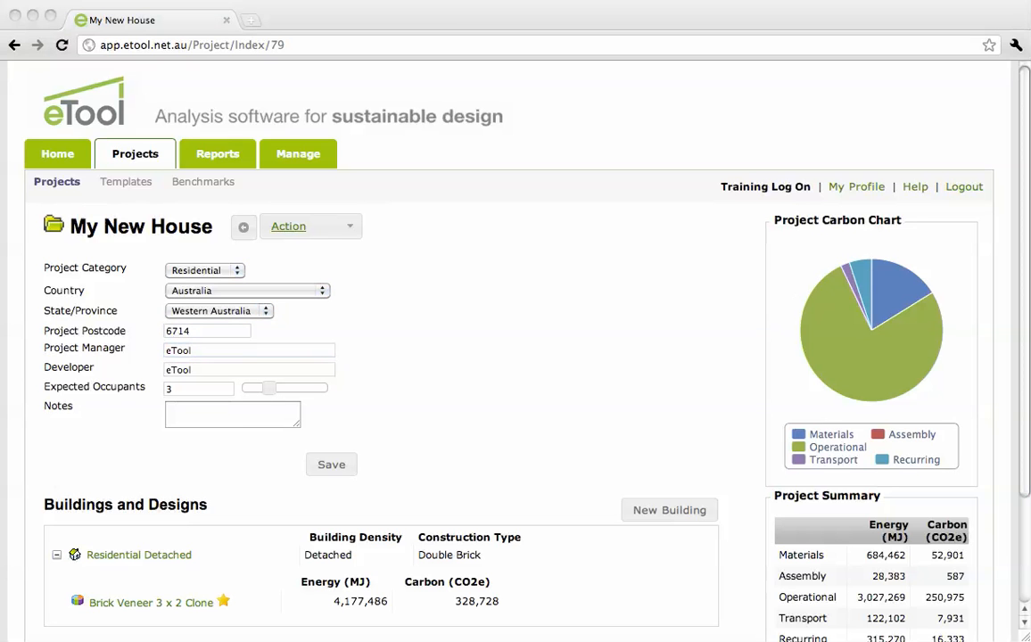
pyautogui.click(327, 464)
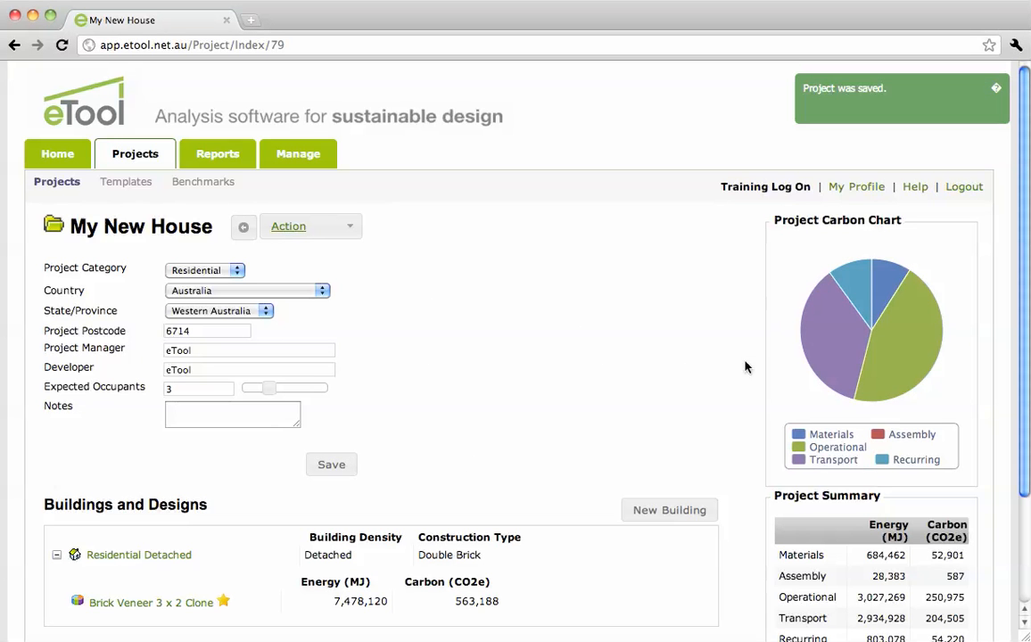
pyautogui.moveTo(814, 355)
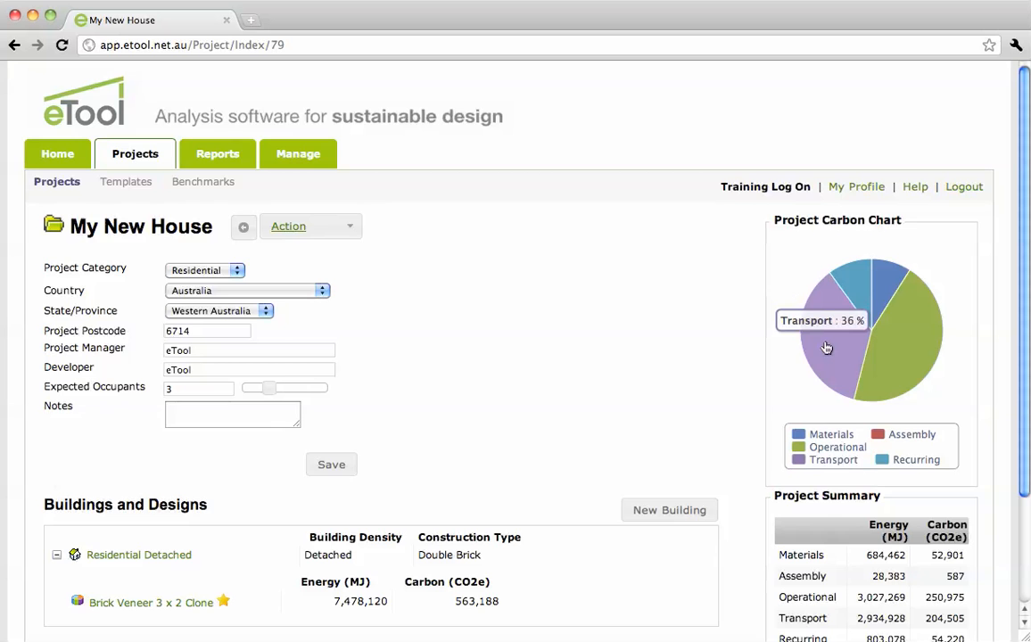
pyautogui.scroll(-2, 827, 348)
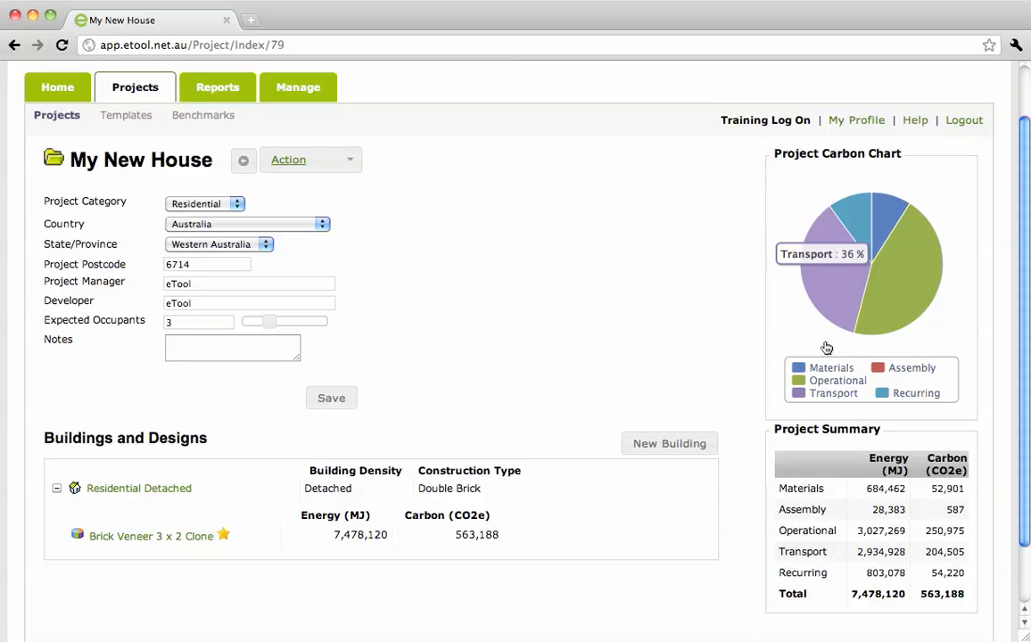
pyautogui.scroll(2, 826, 348)
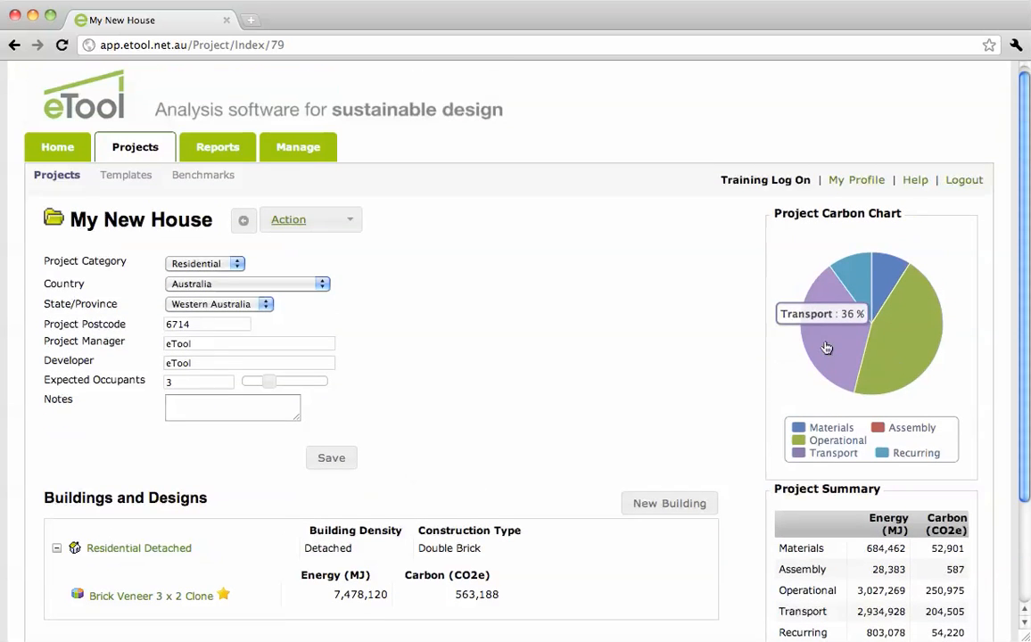
# Set the project postcode to 6019 - Scarborough and save the project.
pyautogui.moveTo(204, 332); pyautogui.dragTo(173, 336)
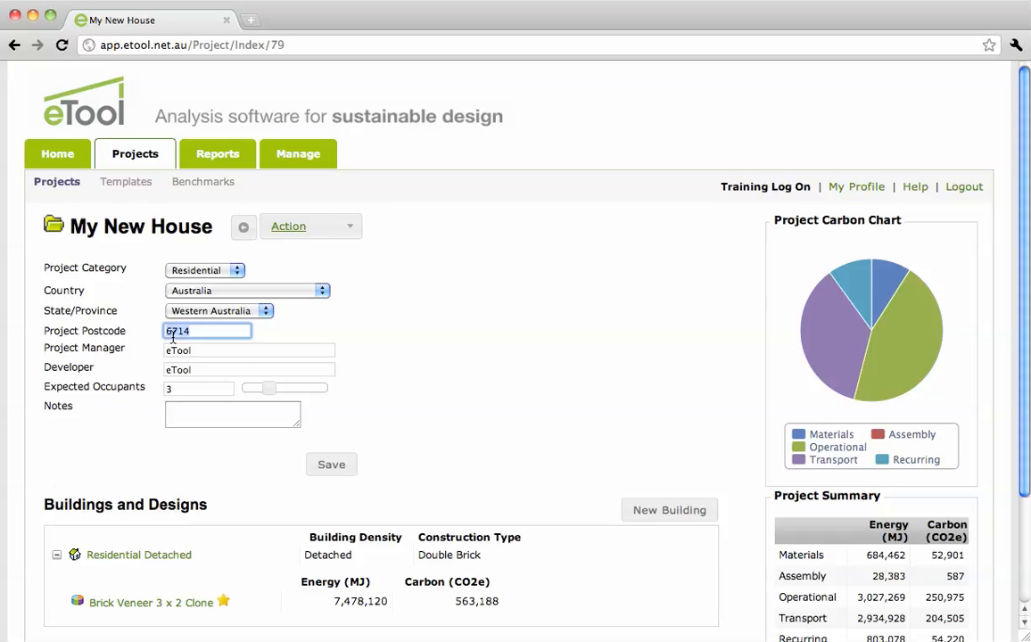
pyautogui.write('6000')
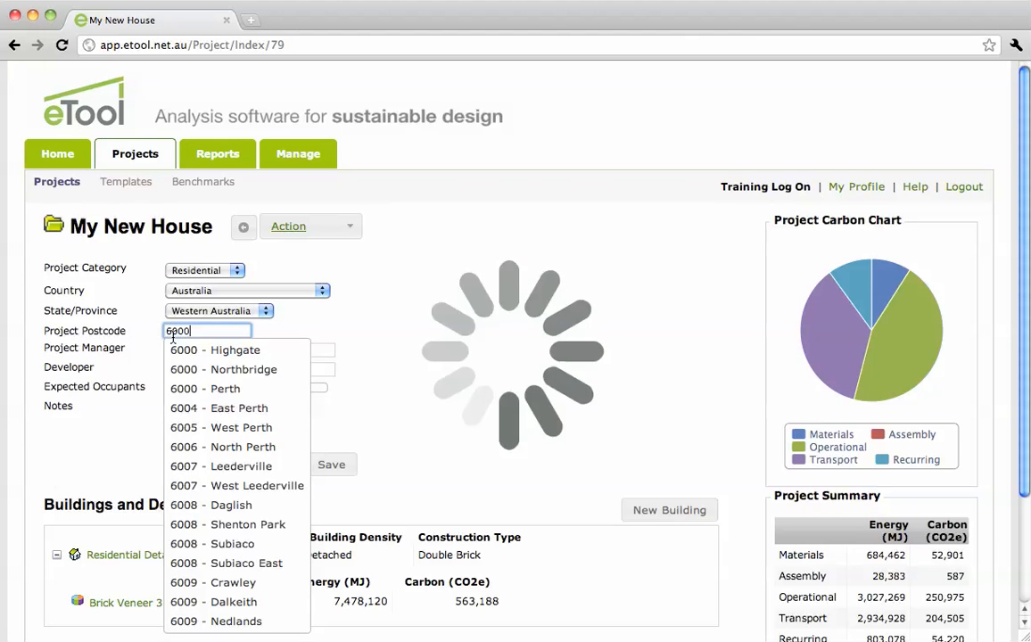
pyautogui.press('BackSpace')
pyautogui.press('BackSpace')
pyautogui.press('BackSpace')
pyautogui.press('BackSpace')
pyautogui.write('sp')
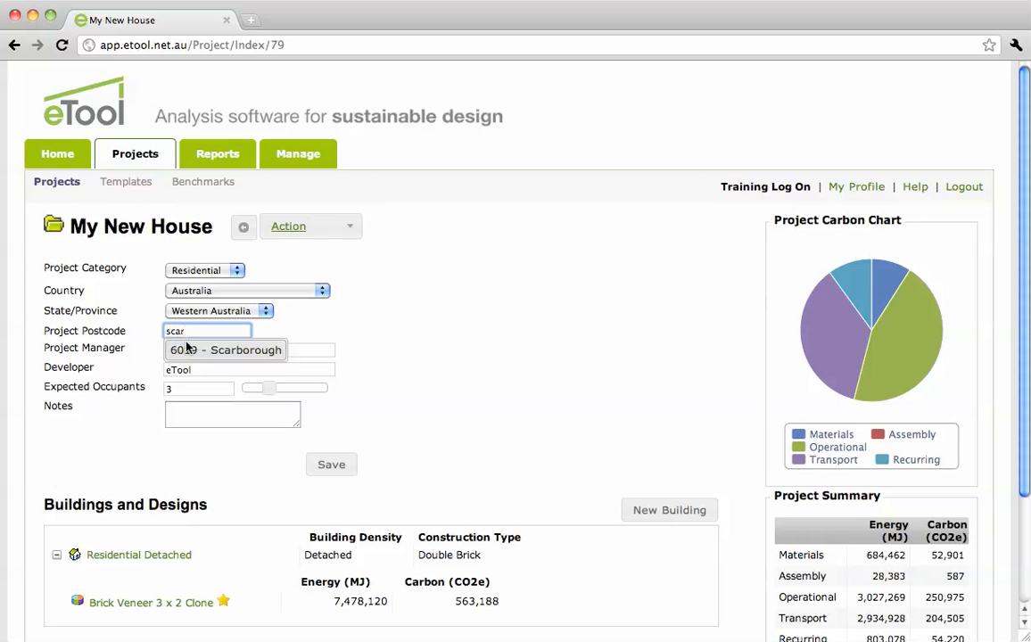
pyautogui.click(192, 349)
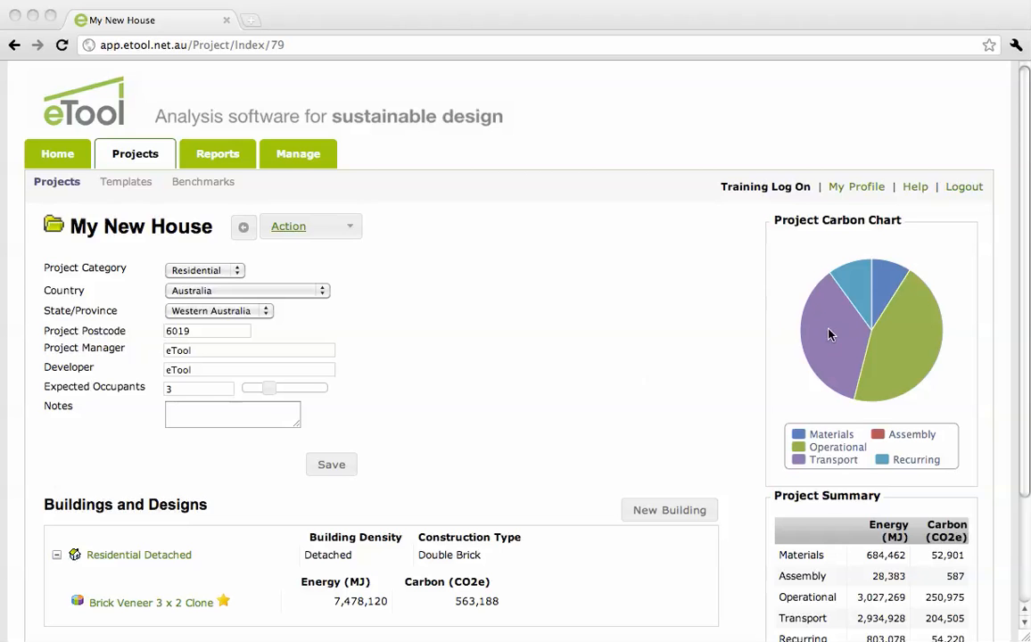
pyautogui.click(339, 464)
pyautogui.click(338, 464)
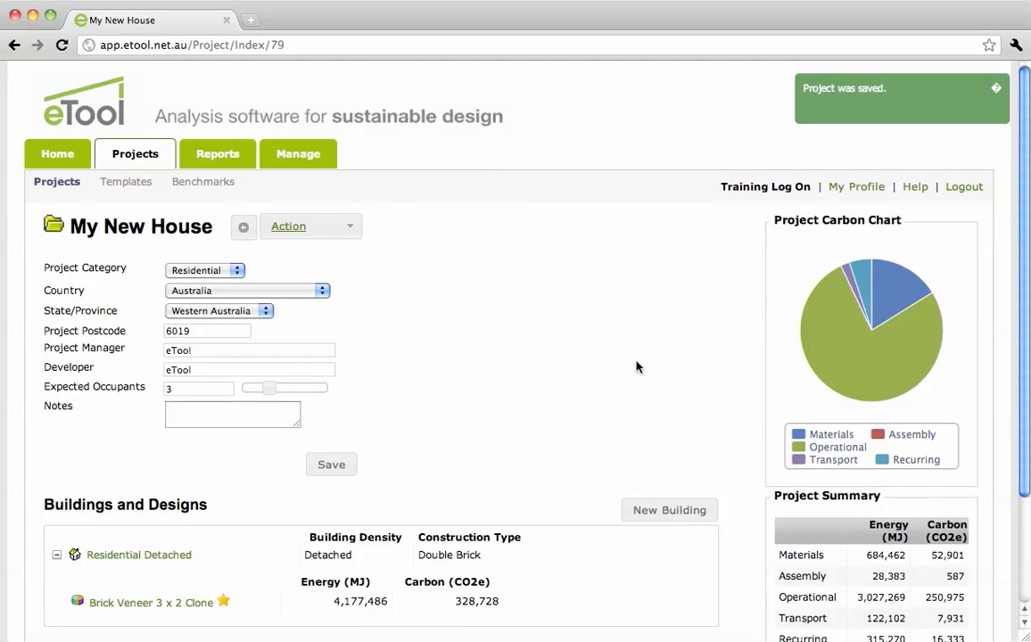
pyautogui.scroll(-5, 637, 367)
pyautogui.scroll(5, 637, 364)
pyautogui.scroll(-1, 637, 364)
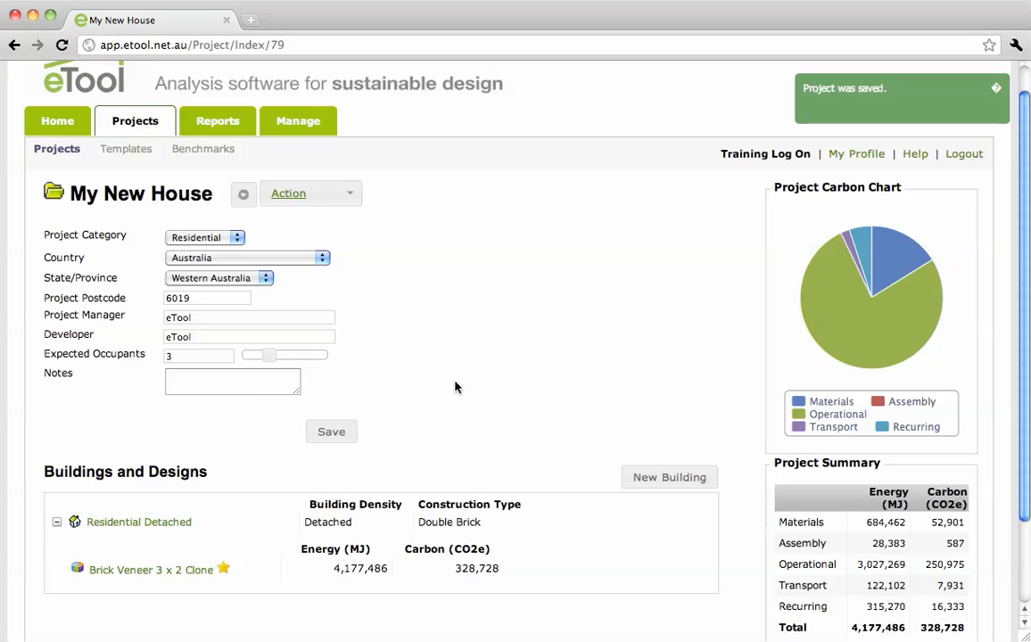
pyautogui.scroll(-1, 497, 385)
pyautogui.scroll(2, 497, 385)
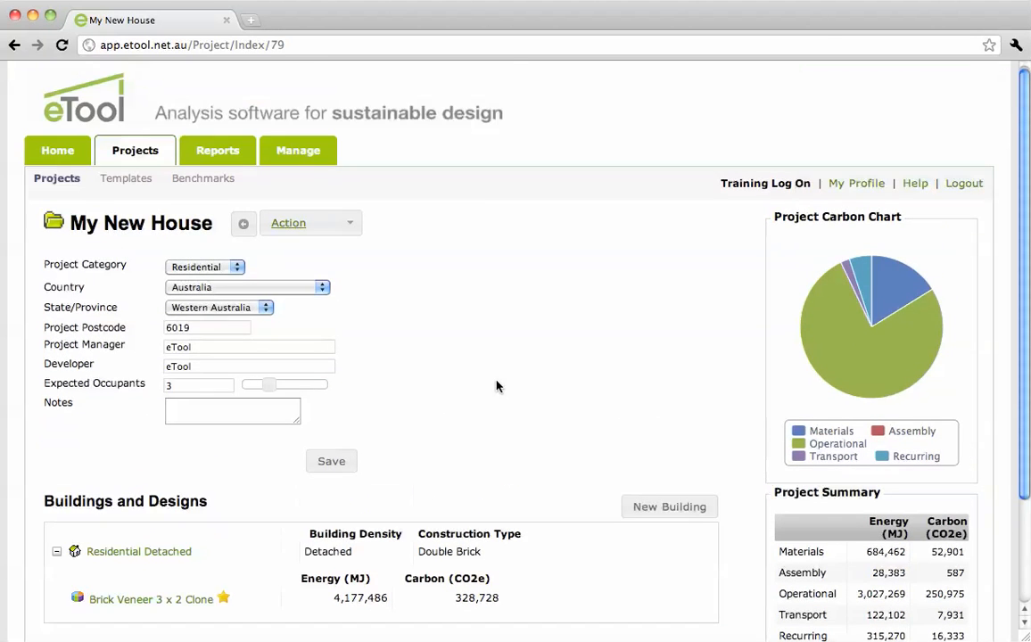